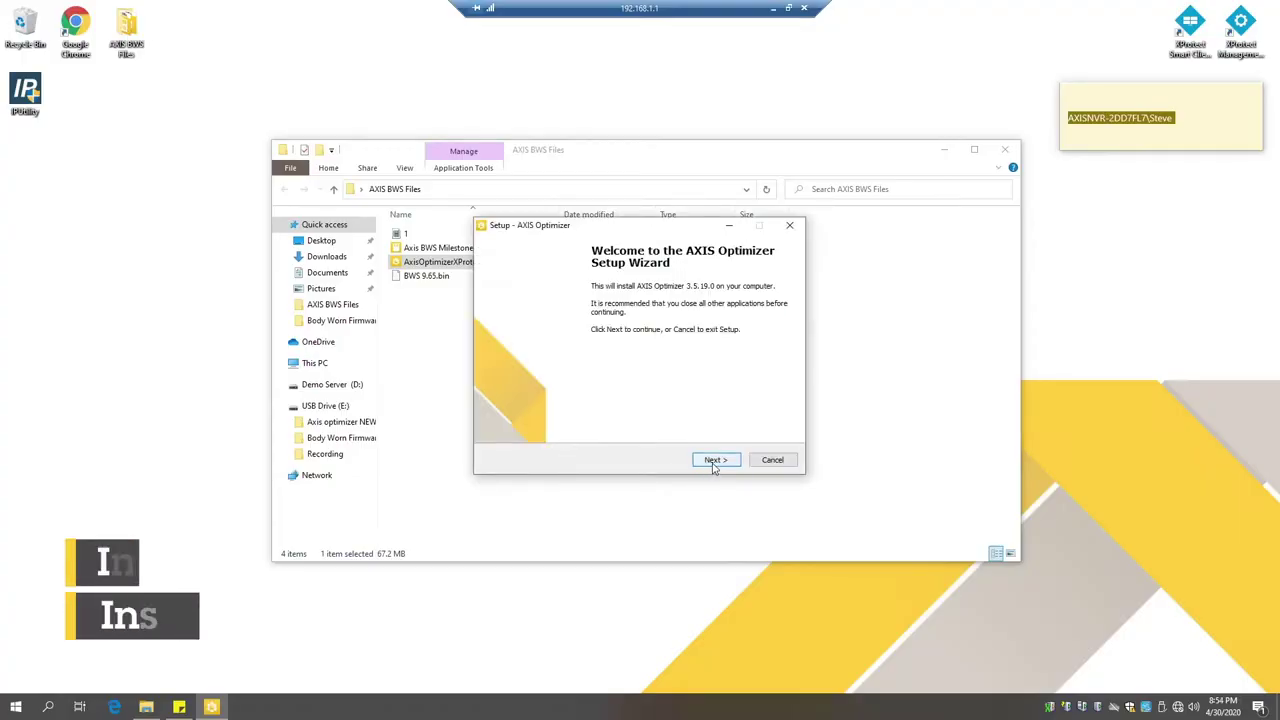
Step: Install AXIS Optimizer 3.5.19.0, accepting the license agreement, and finish the setup wizard
left_click(714, 461)
left_click(714, 462)
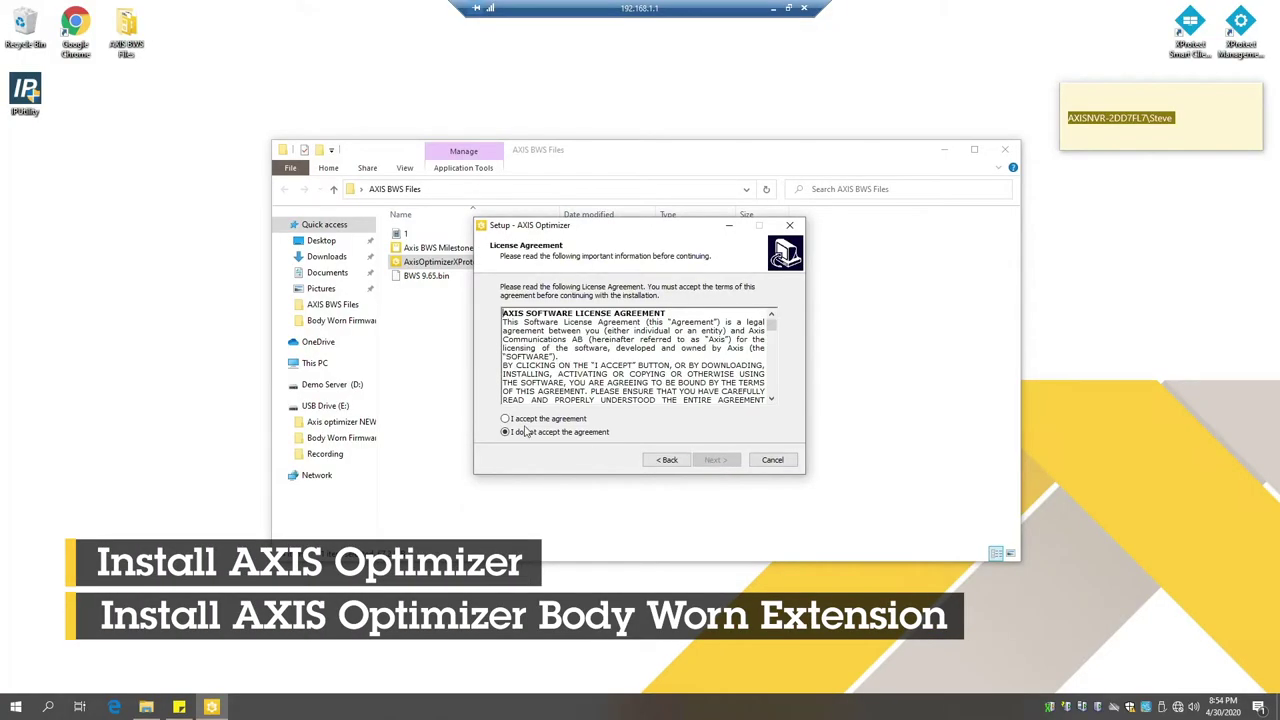
left_click(512, 419)
left_click(715, 460)
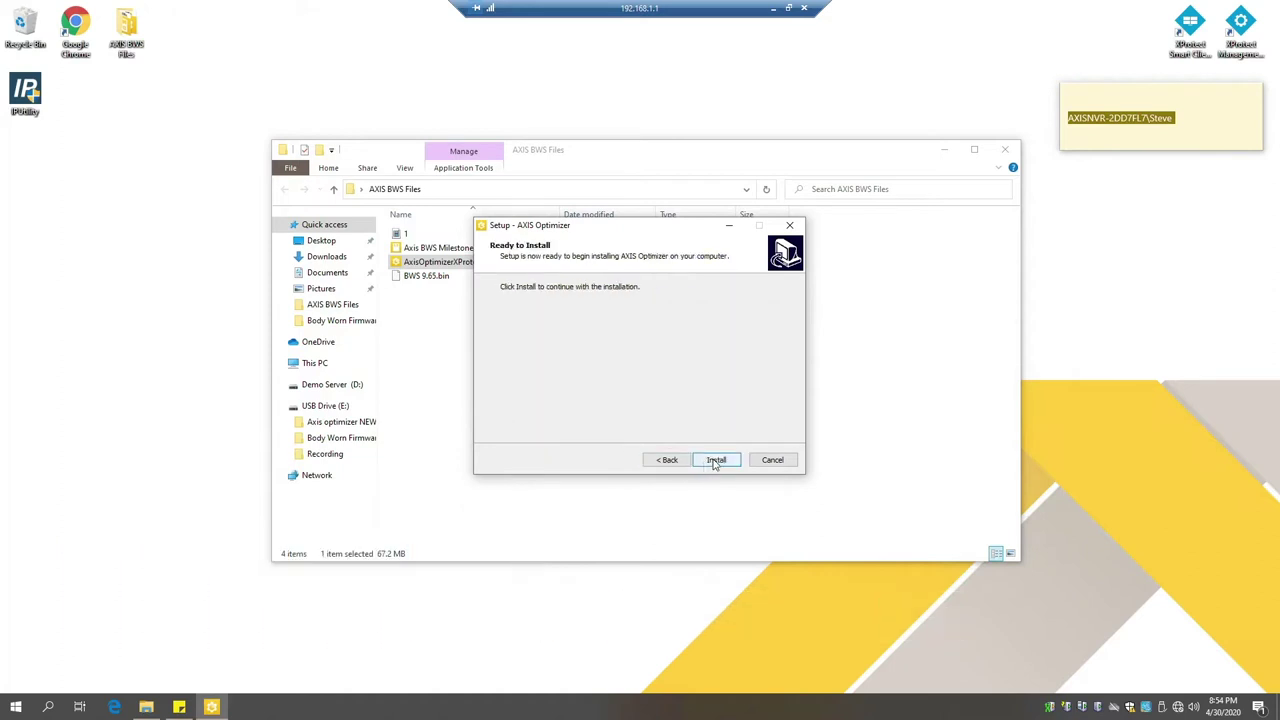
left_click(715, 461)
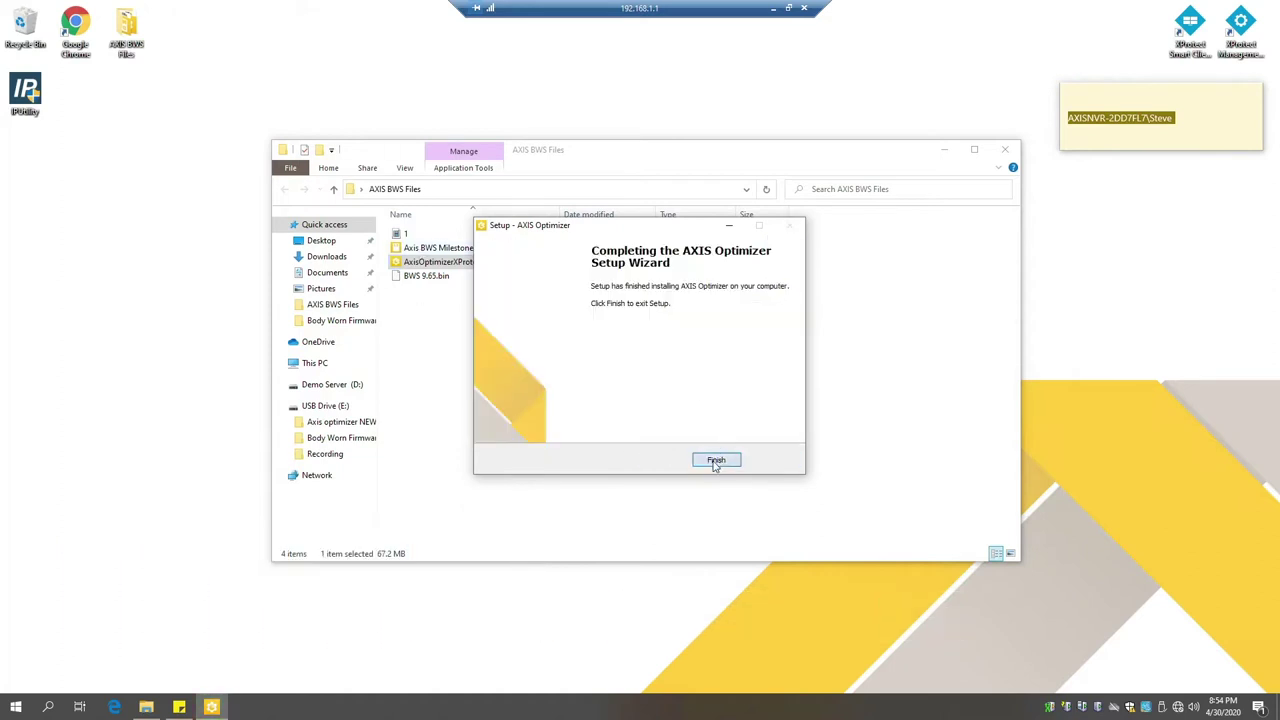
left_click(717, 461)
Step: Run the Axis BWS Milestone Optimizer installer, approve UAC, accept the license and install extension 1.0.34.0
left_click(410, 253)
double_click(410, 250)
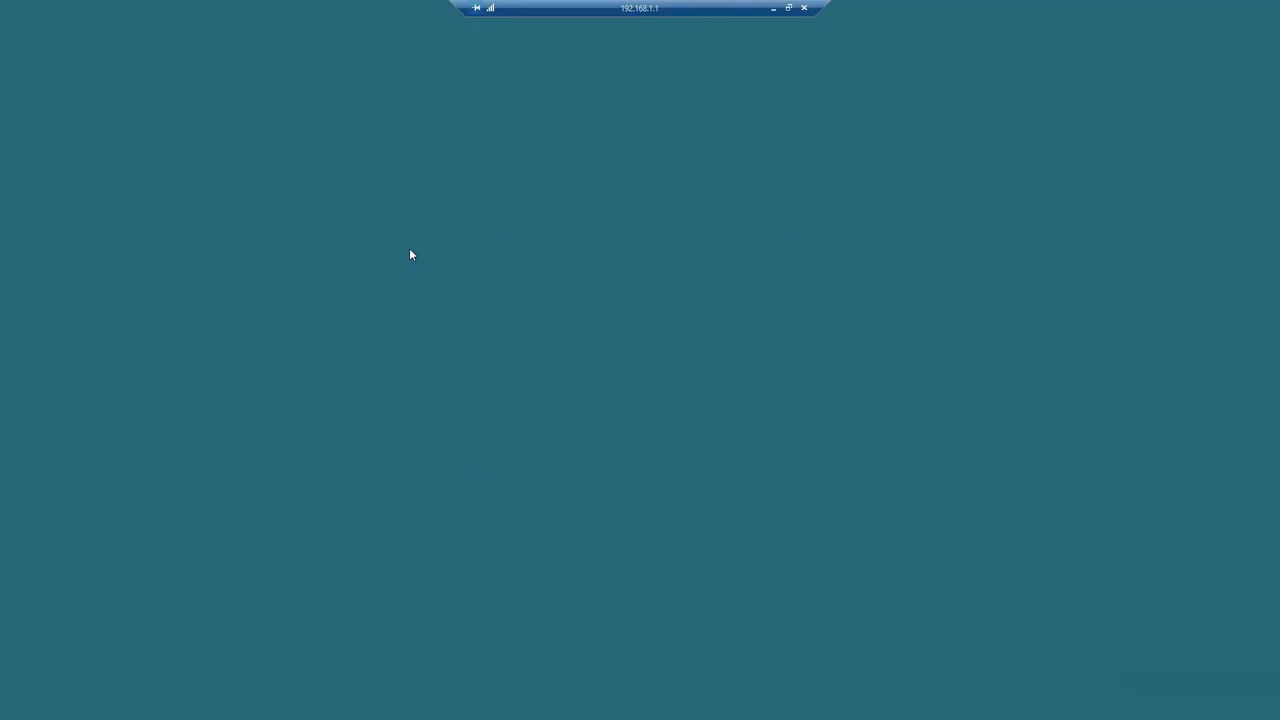
left_click(582, 446)
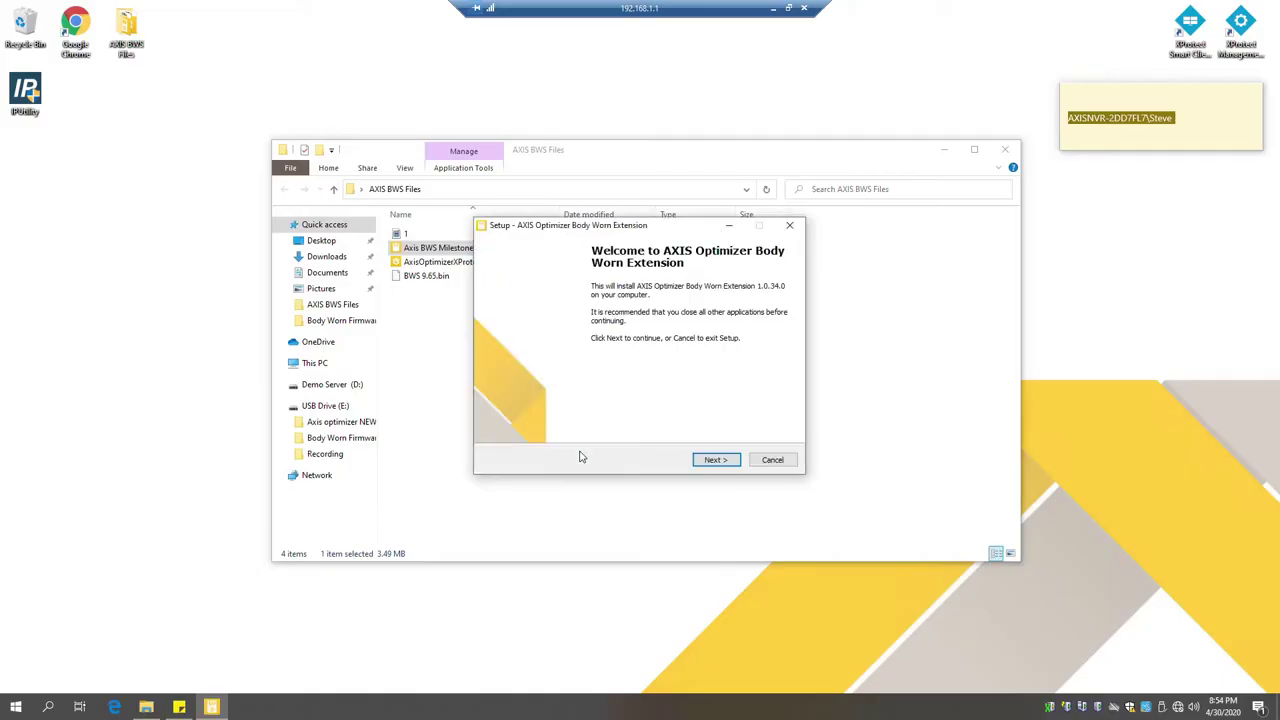
left_click(709, 459)
left_click(546, 421)
left_click(715, 460)
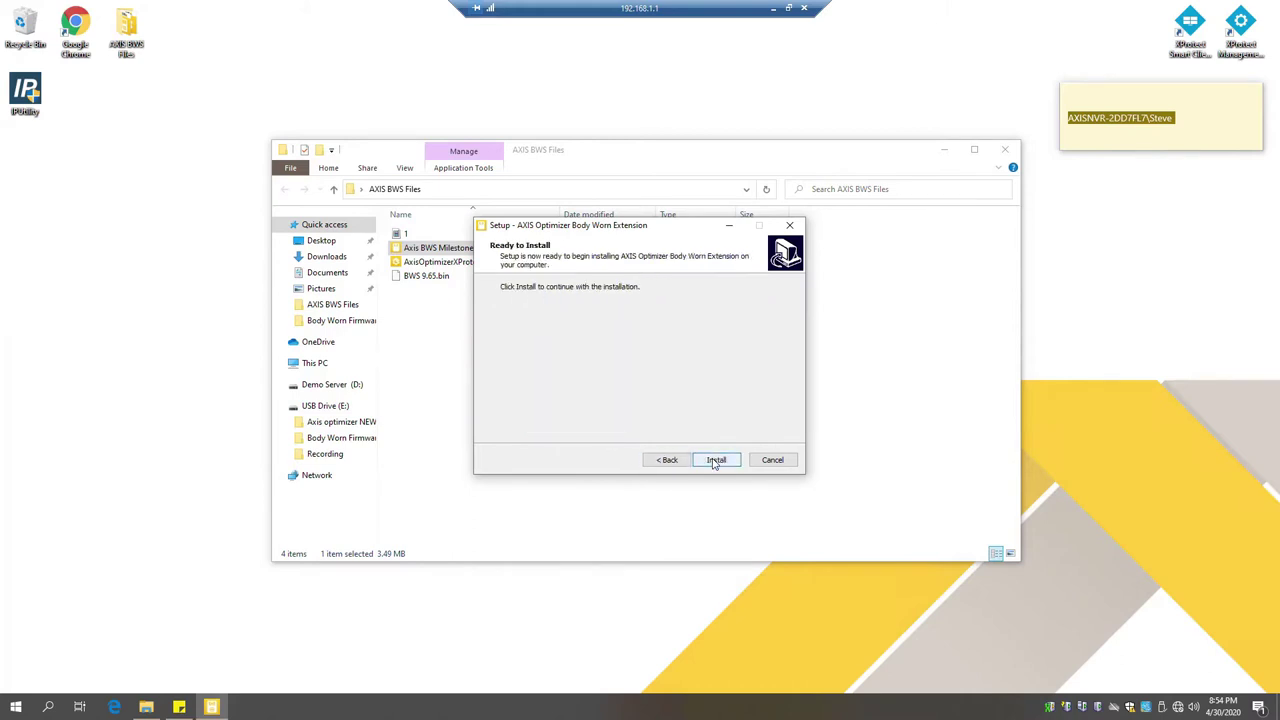
left_click(716, 460)
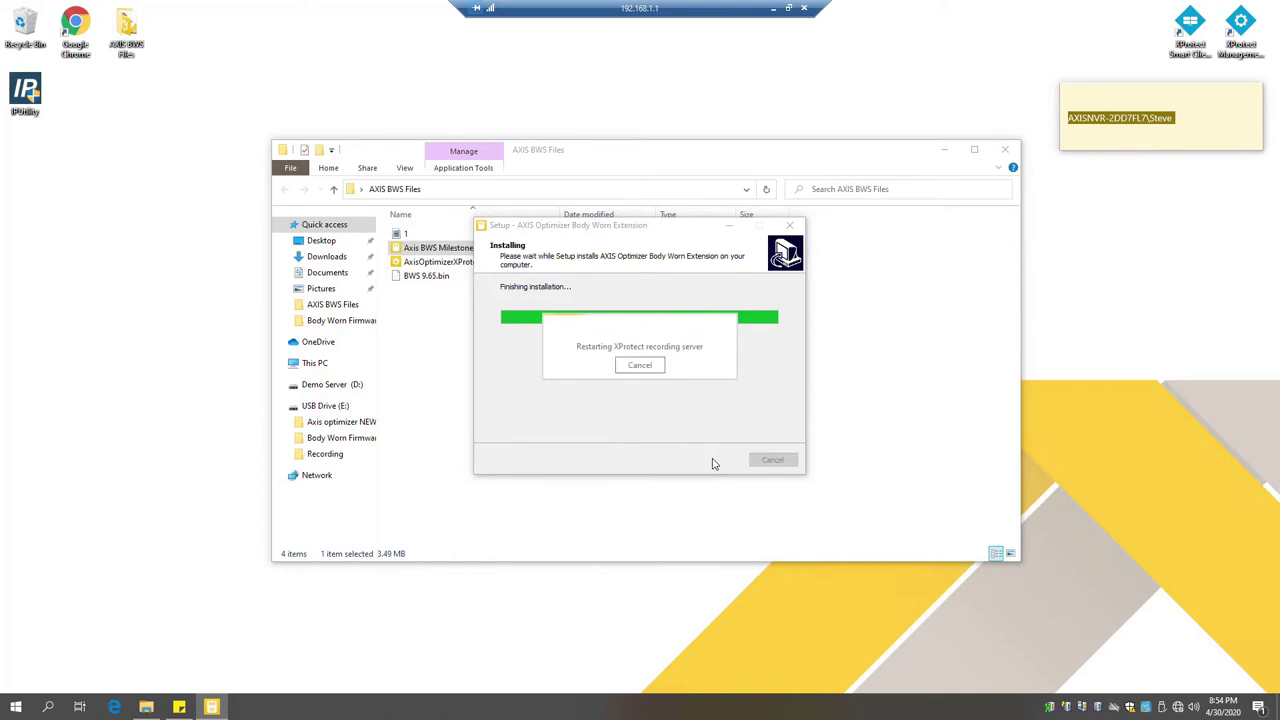
left_click(714, 461)
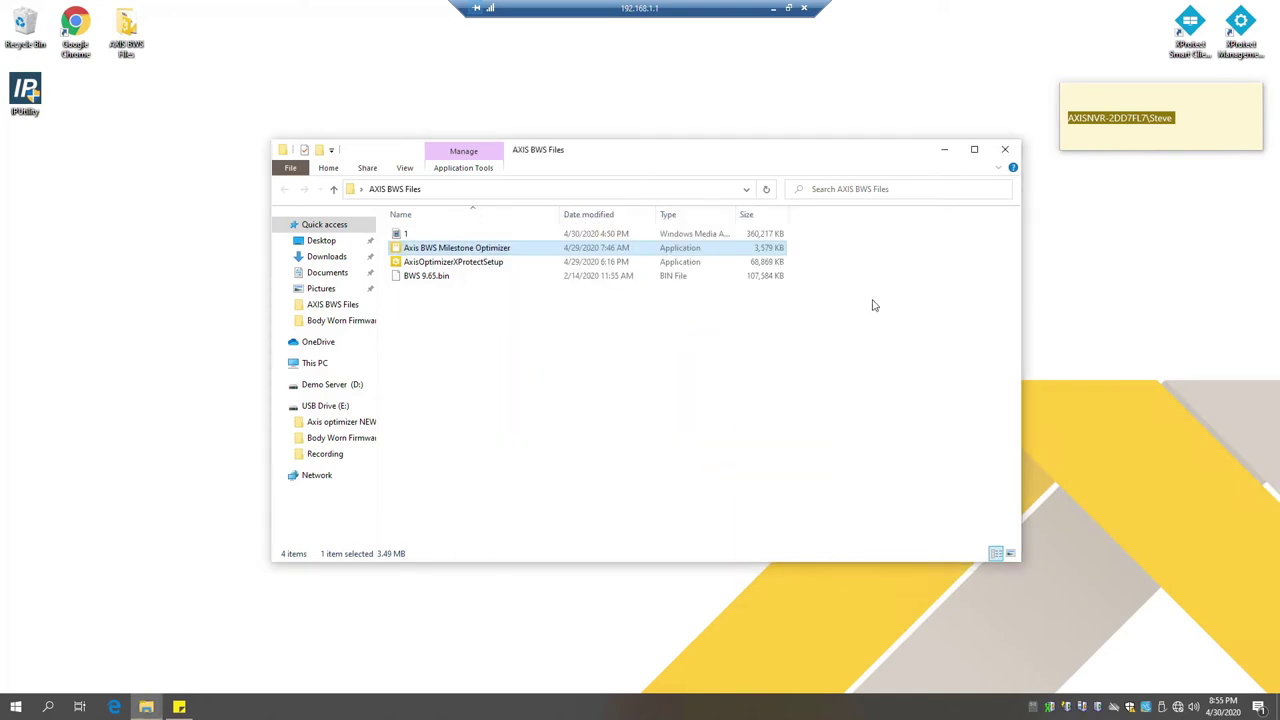
Step: Copy the account name from the note and log in to XProtect via the extension's Connection setup
left_click(1005, 149)
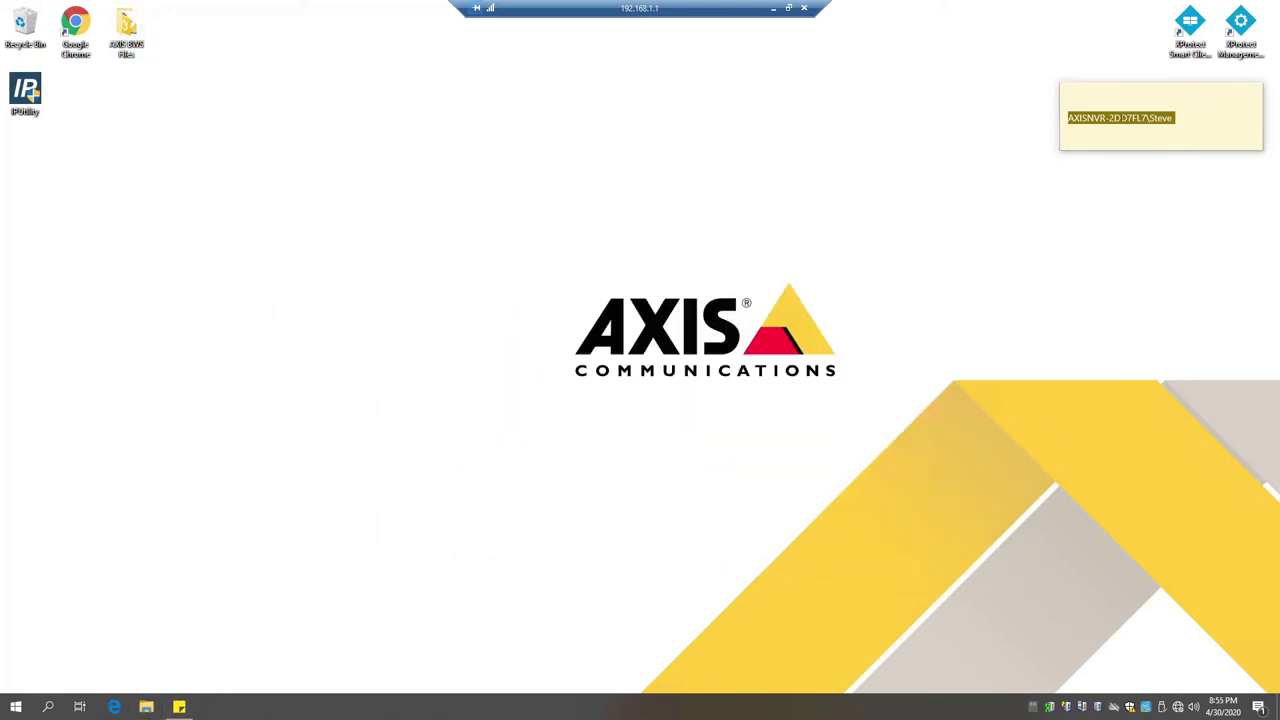
right_click(1107, 120)
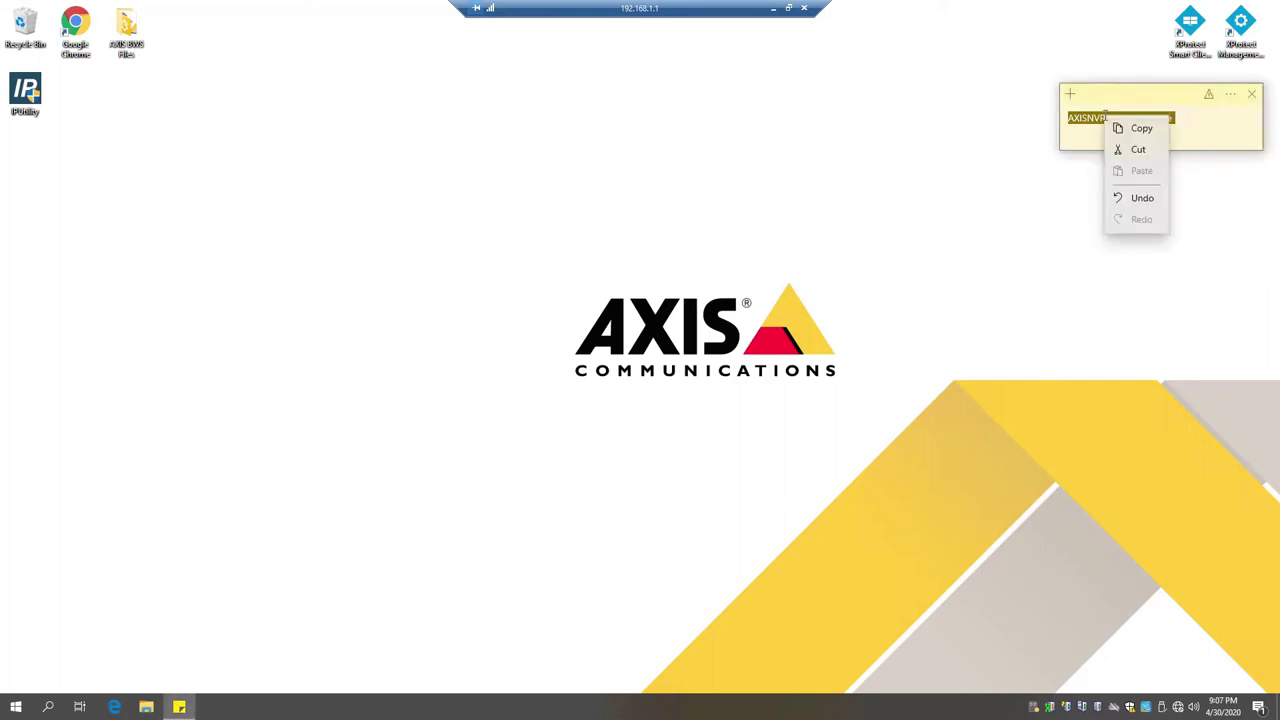
left_click(1136, 129)
right_click(1033, 708)
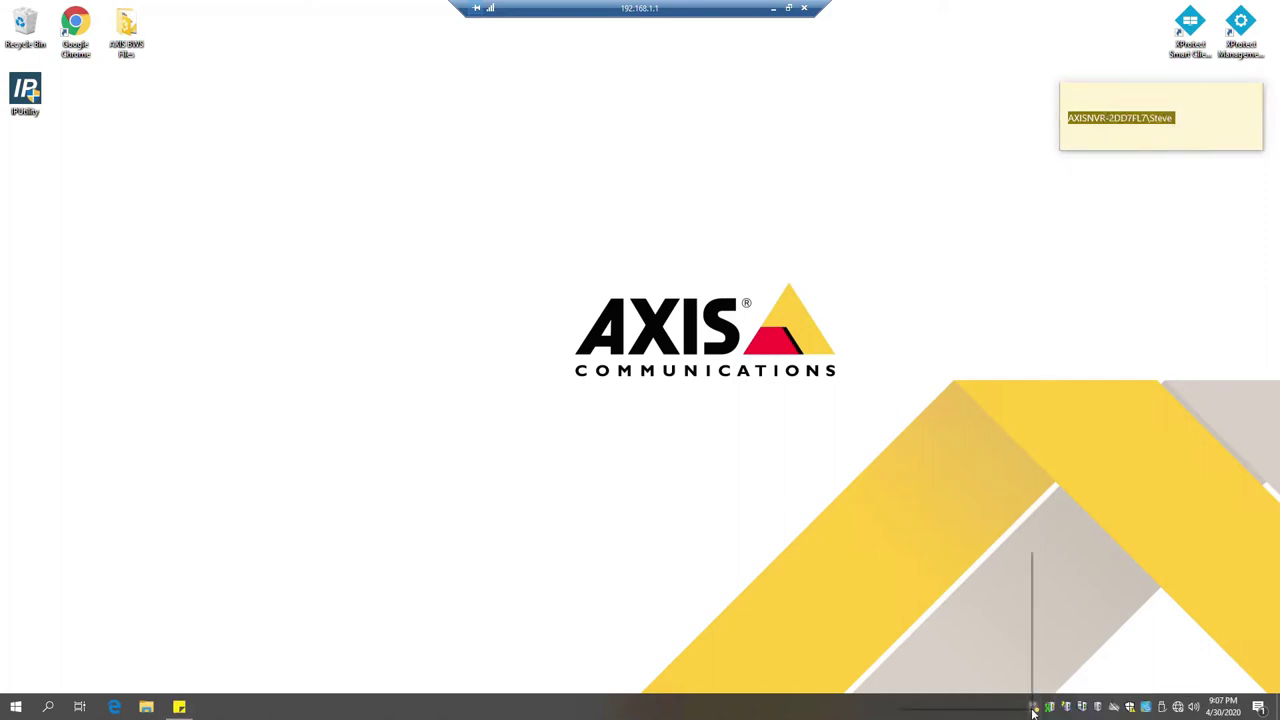
left_click(990, 558)
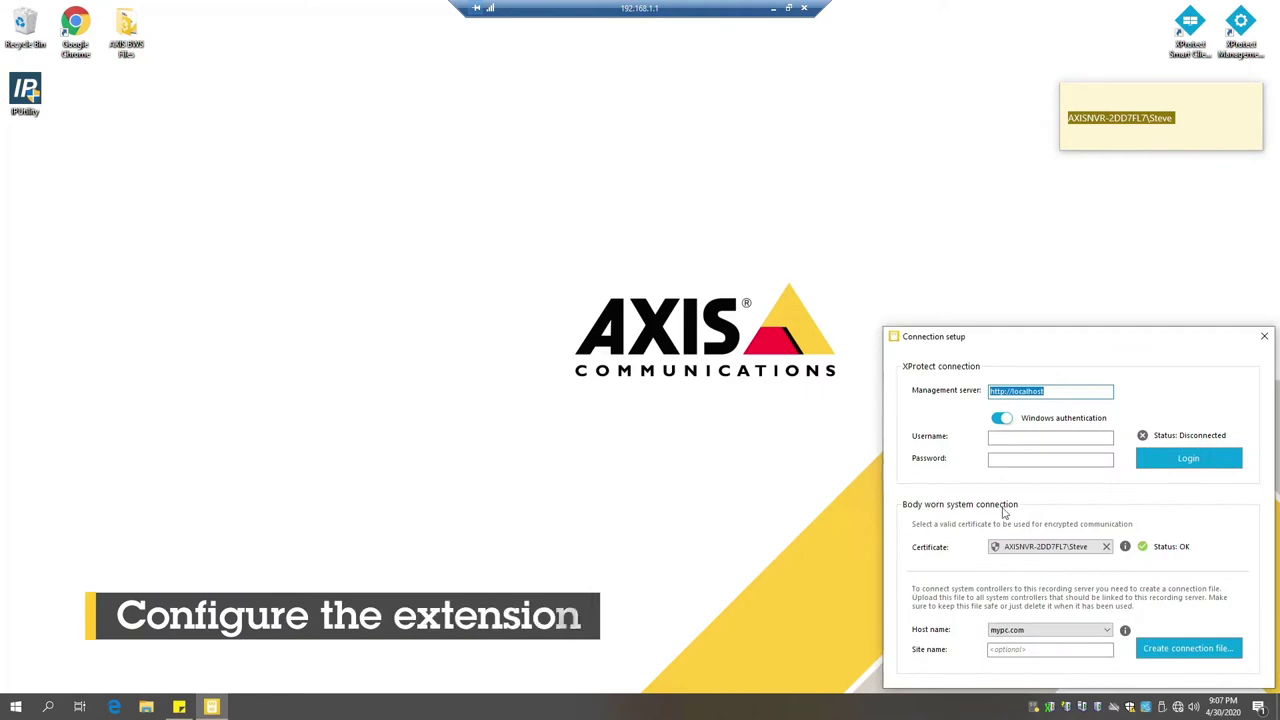
key("ctrl+v")
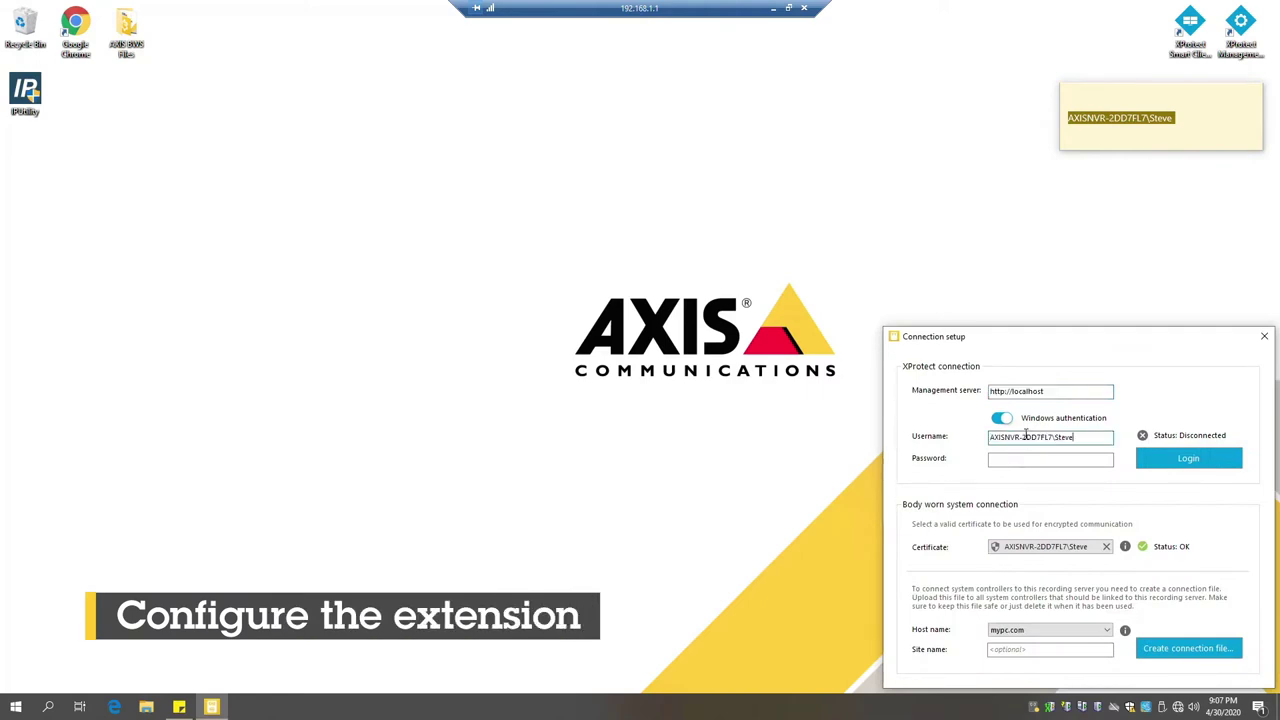
key("Tab")
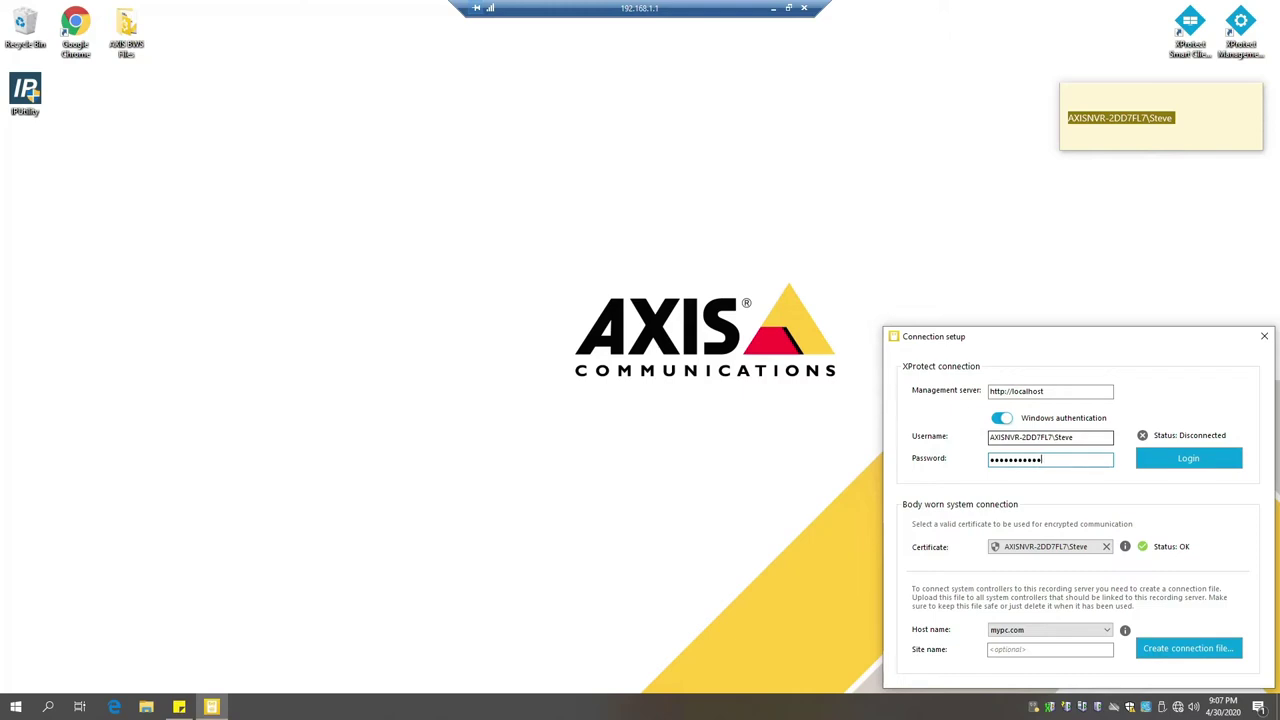
left_click(1188, 458)
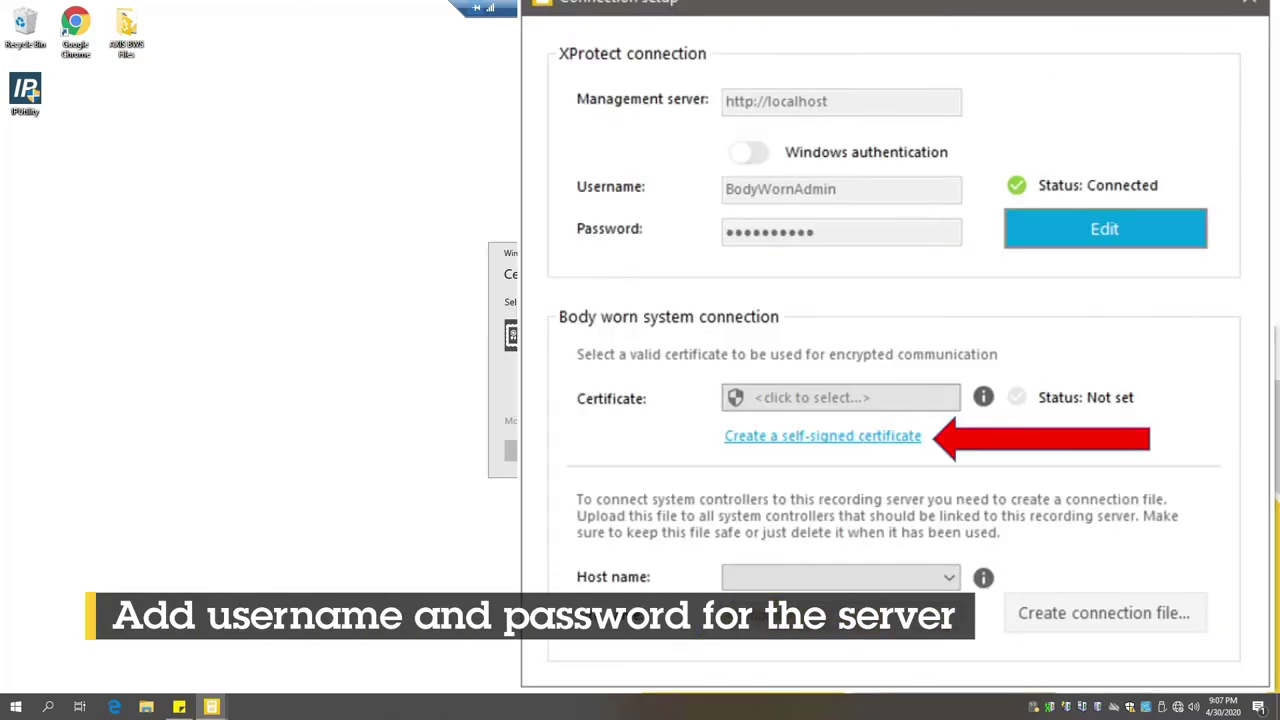
Step: Select the server certificate and host name 192.168.1.1, then generate the connection file
left_click(635, 575)
left_click(593, 618)
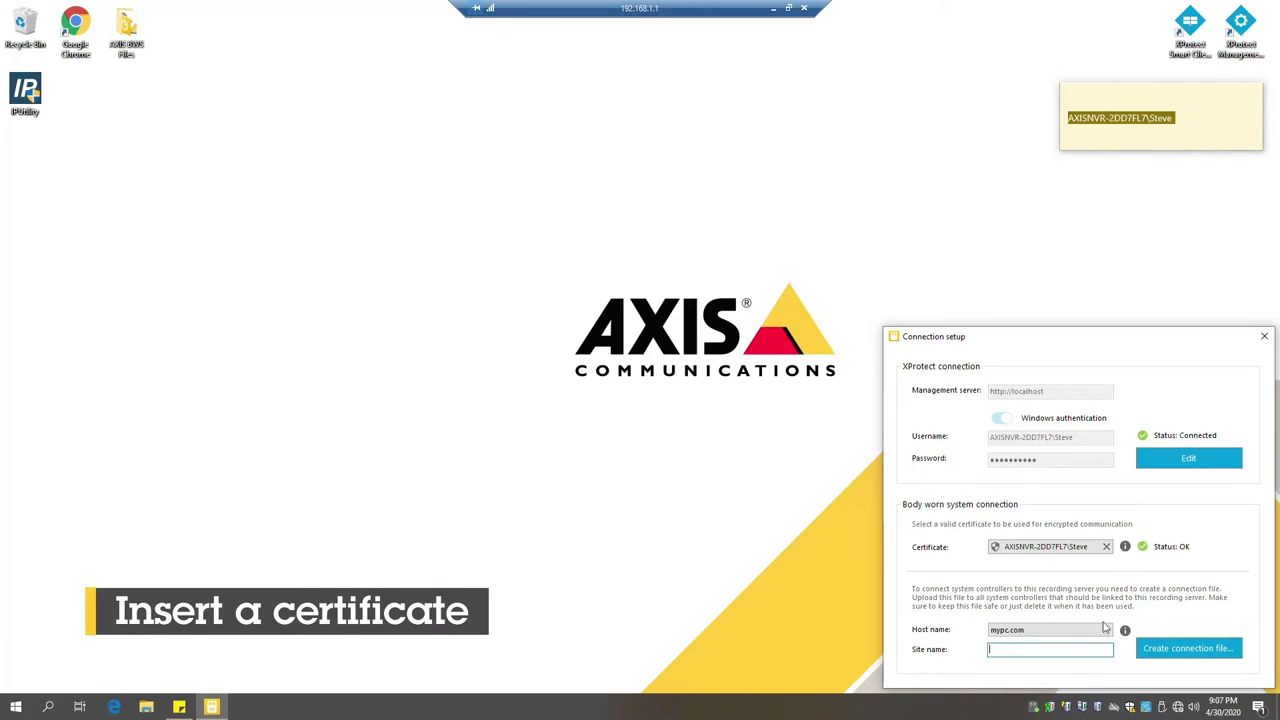
left_click(1104, 628)
left_click(1087, 655)
left_click(1171, 650)
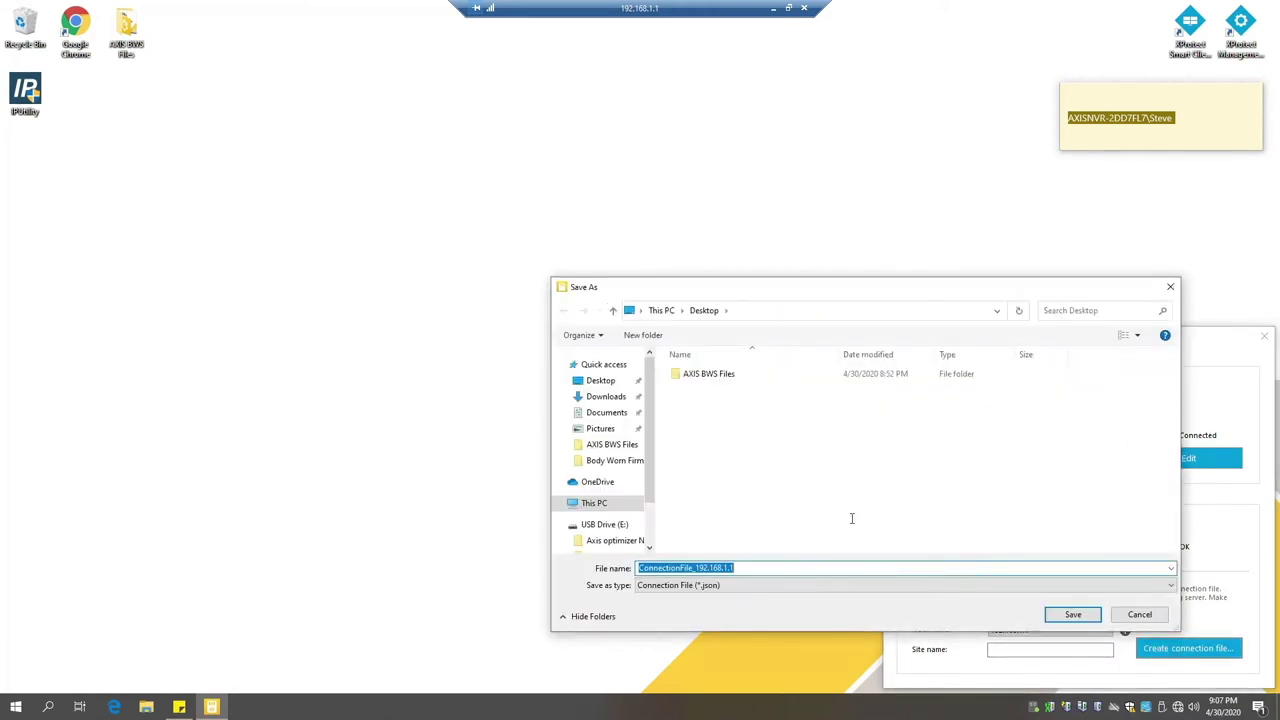
Step: Save ConnectionFile_192.168.1.1 to the Desktop, then close the Desktop folder and Connection setup windows
left_click(600, 380)
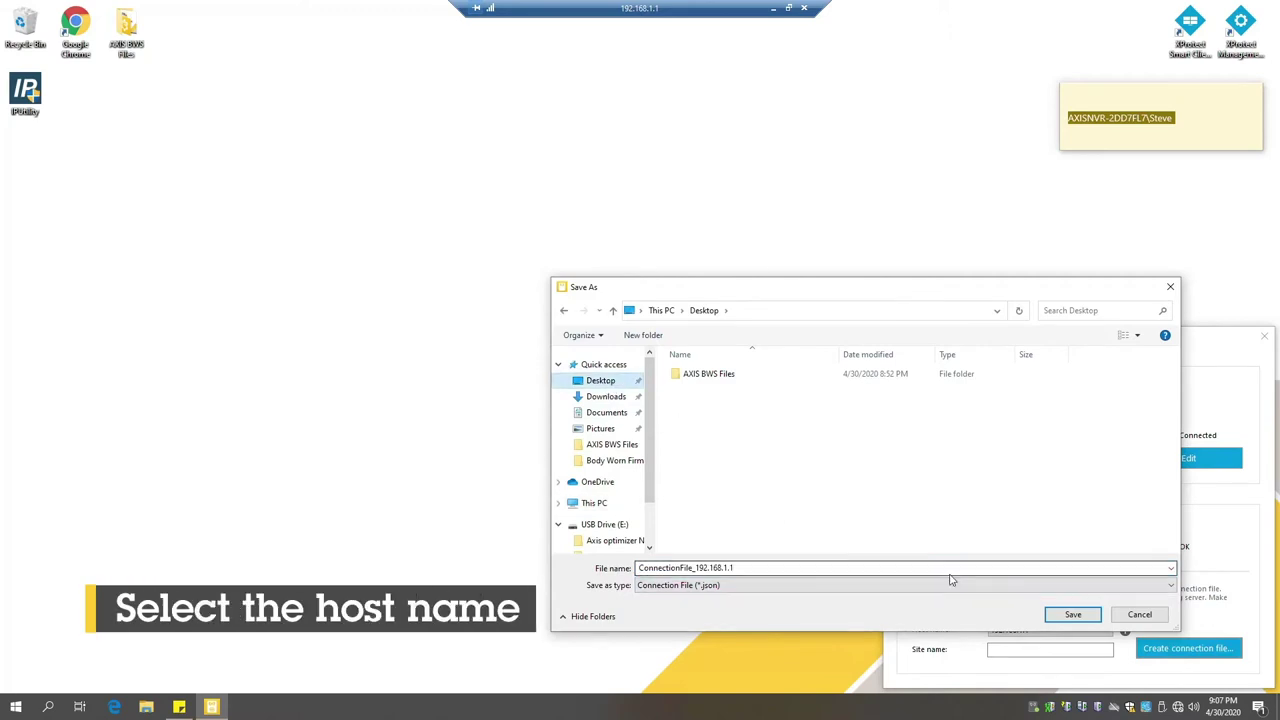
left_click(1068, 614)
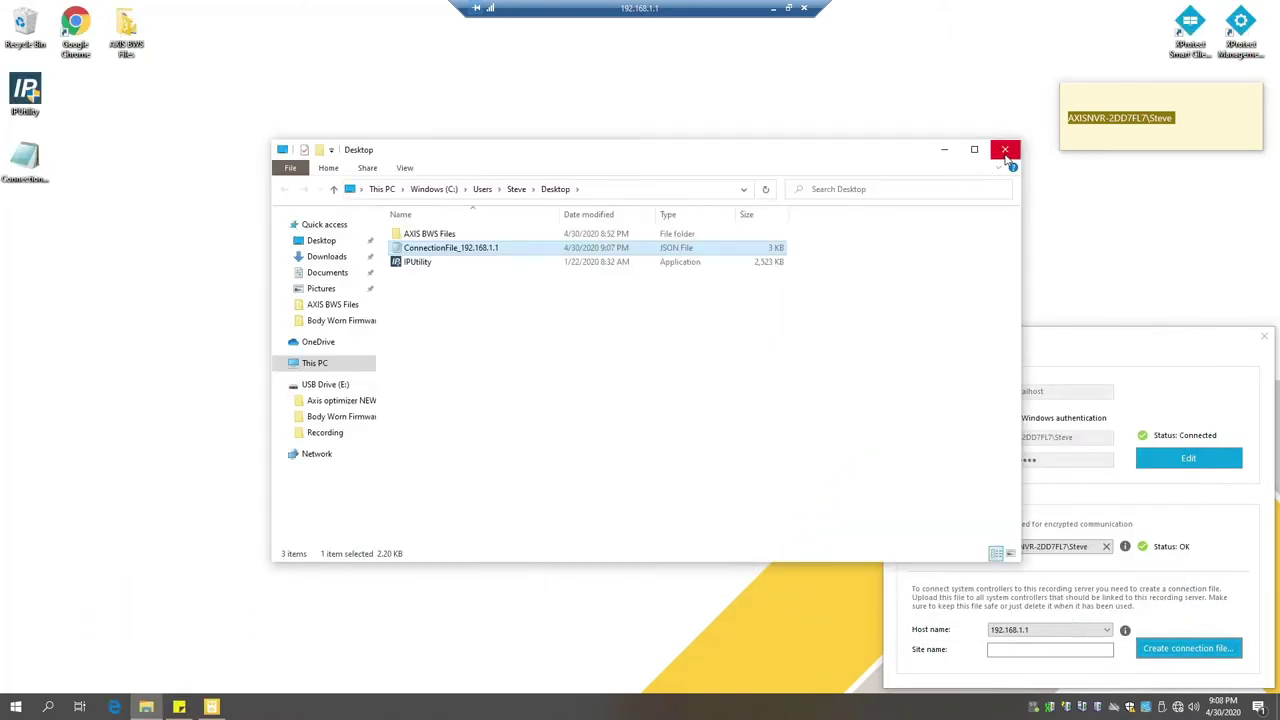
left_click(1005, 149)
left_click(1264, 336)
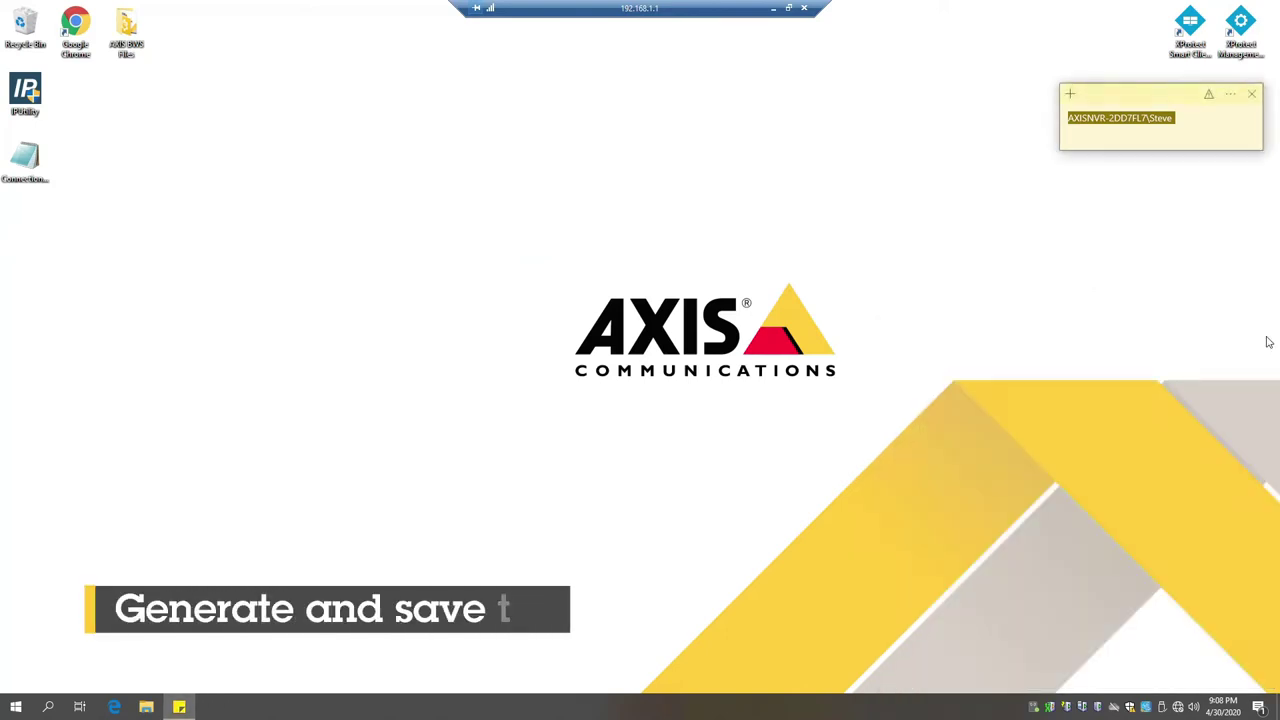
Step: Connect the Management Client to localhost and verify AXIS Optimizer 3.5.19.0 and the Body worn user cameras group
left_click(1240, 30)
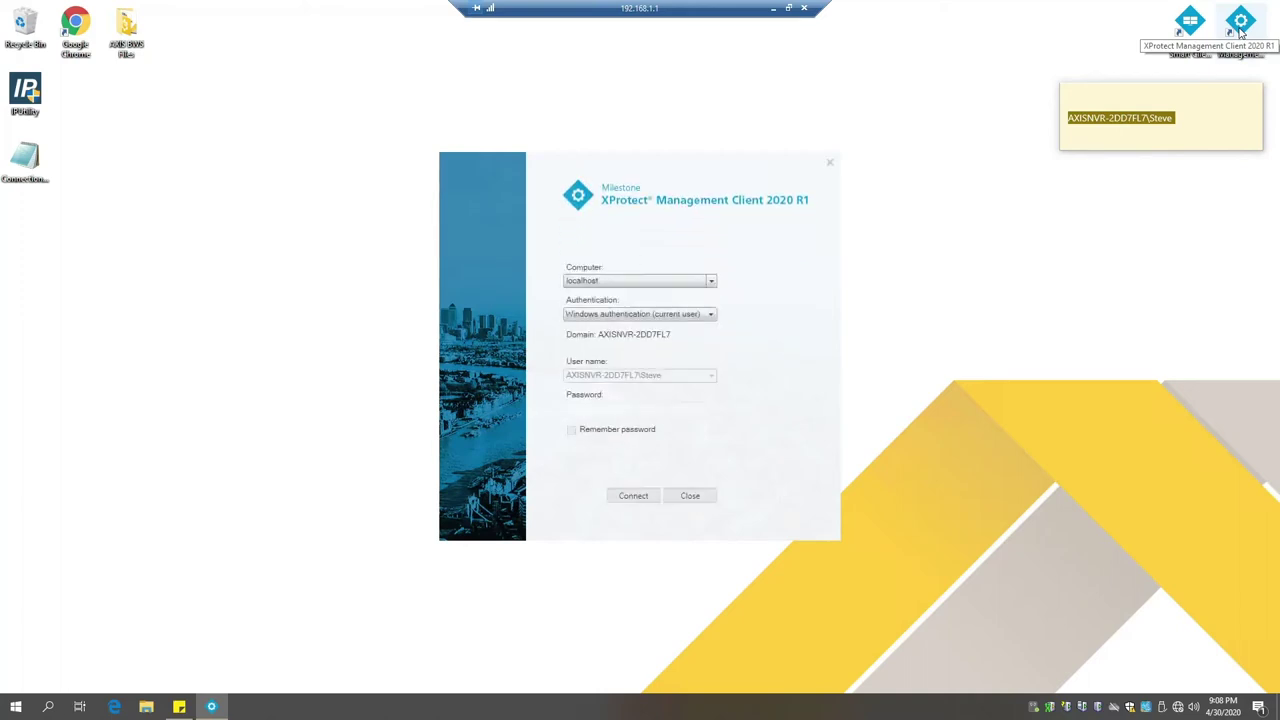
left_click(645, 487)
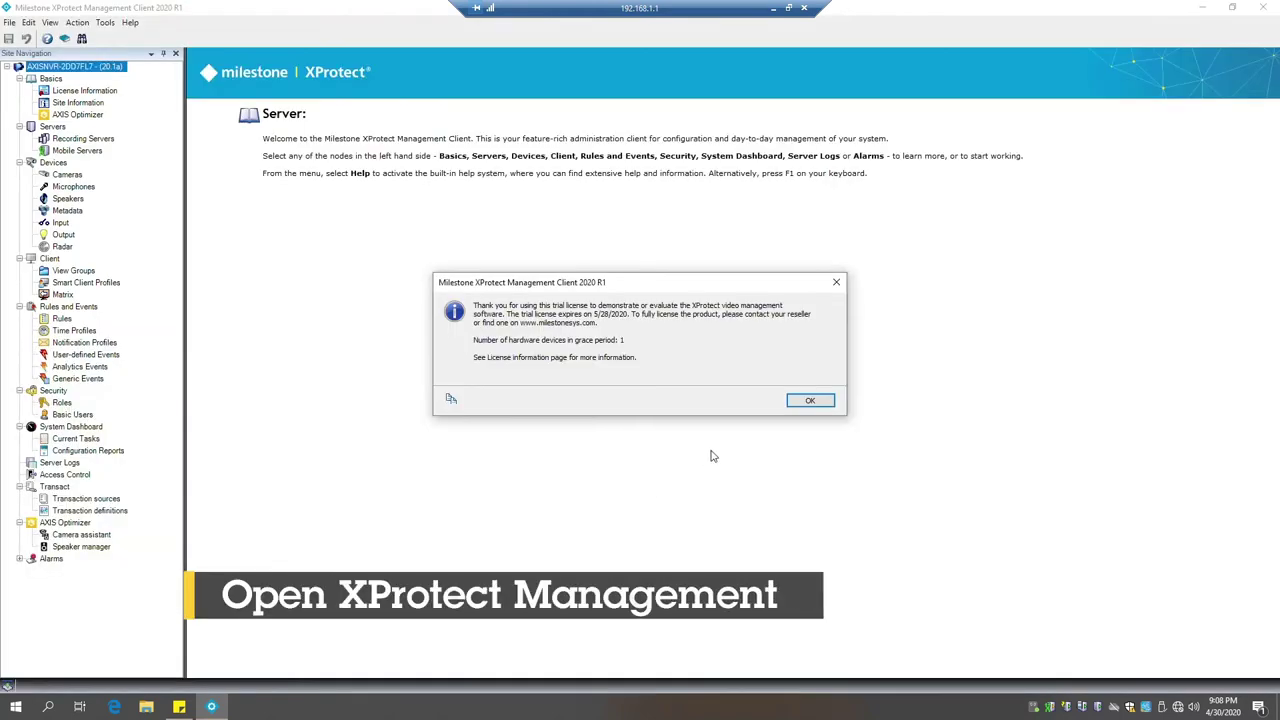
left_click(814, 402)
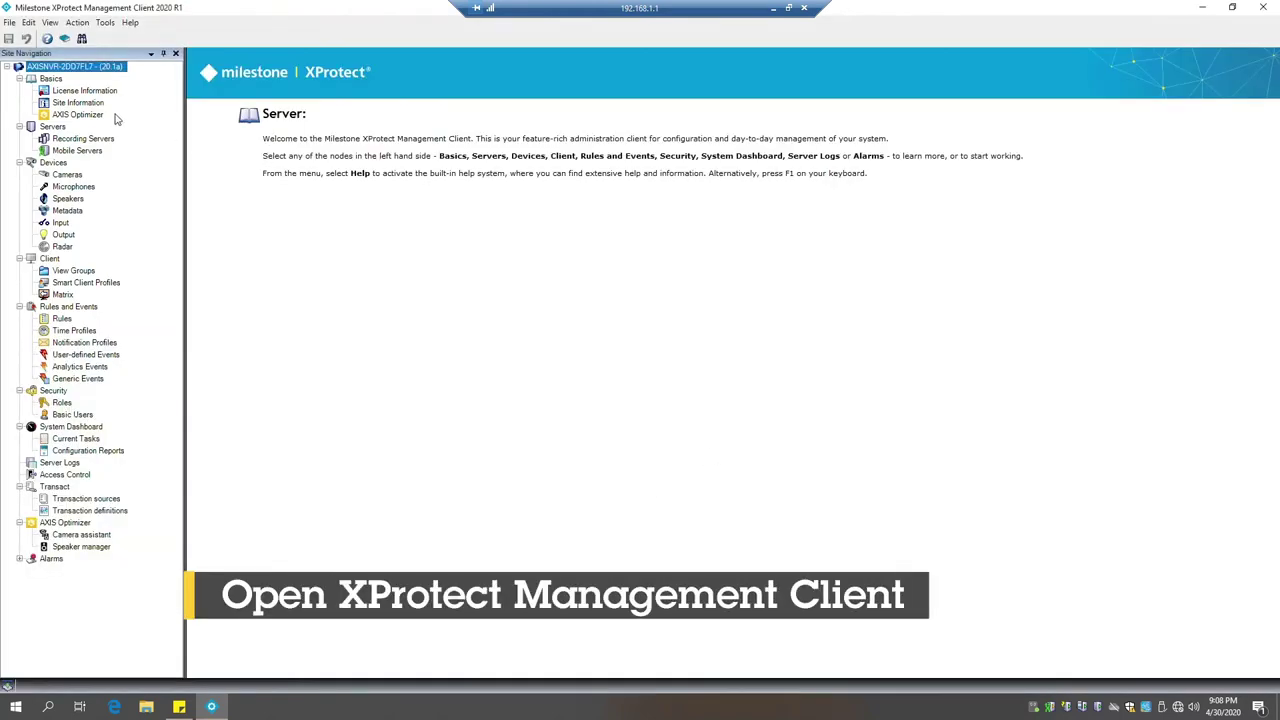
left_click(104, 114)
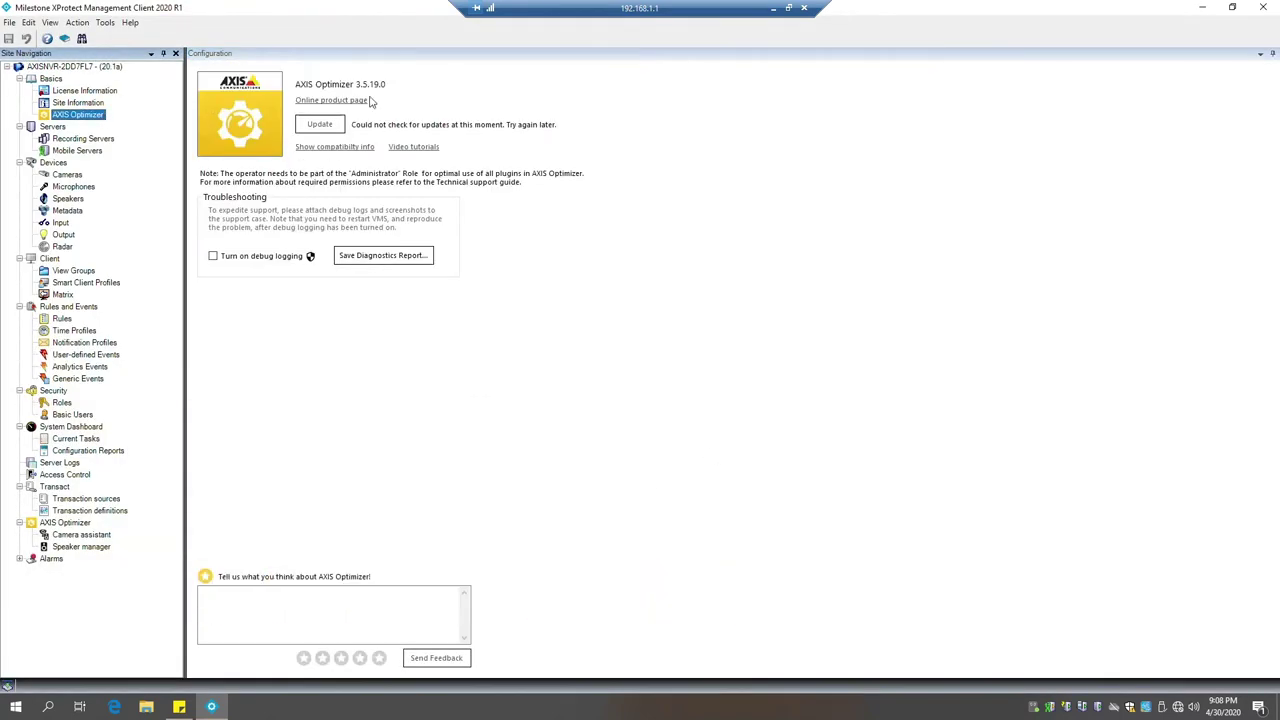
left_click(67, 174)
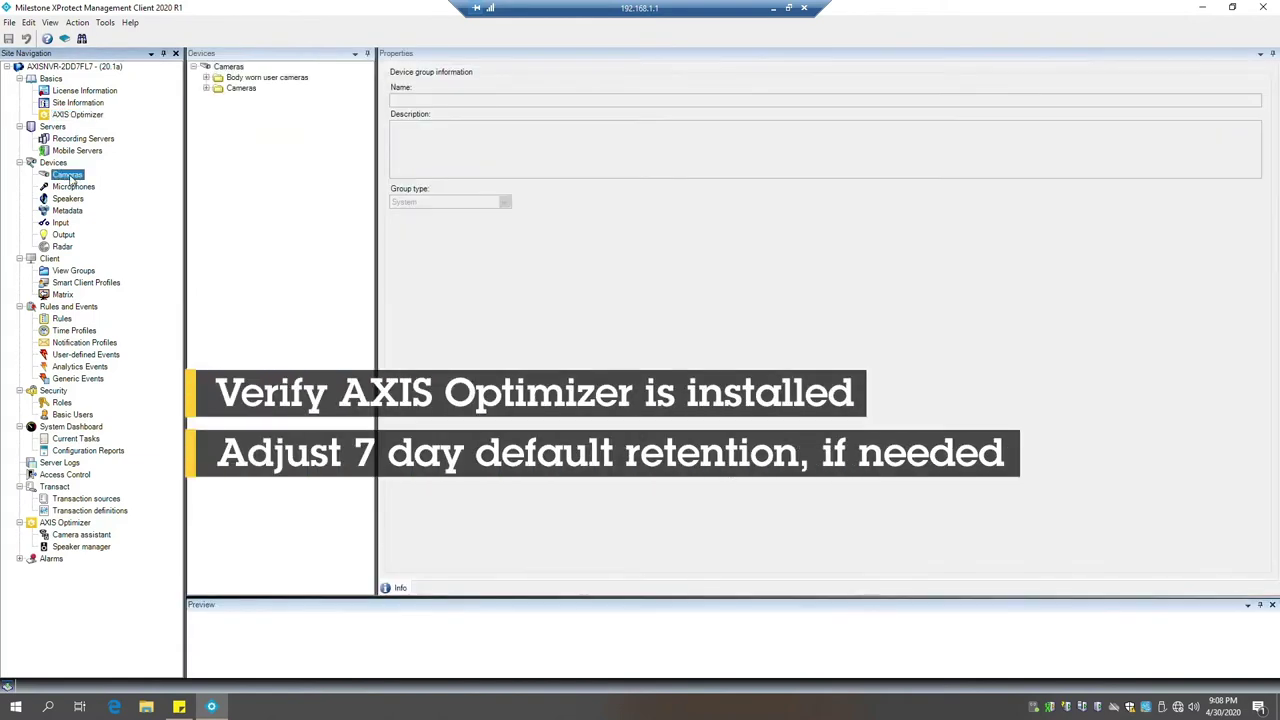
left_click(228, 66)
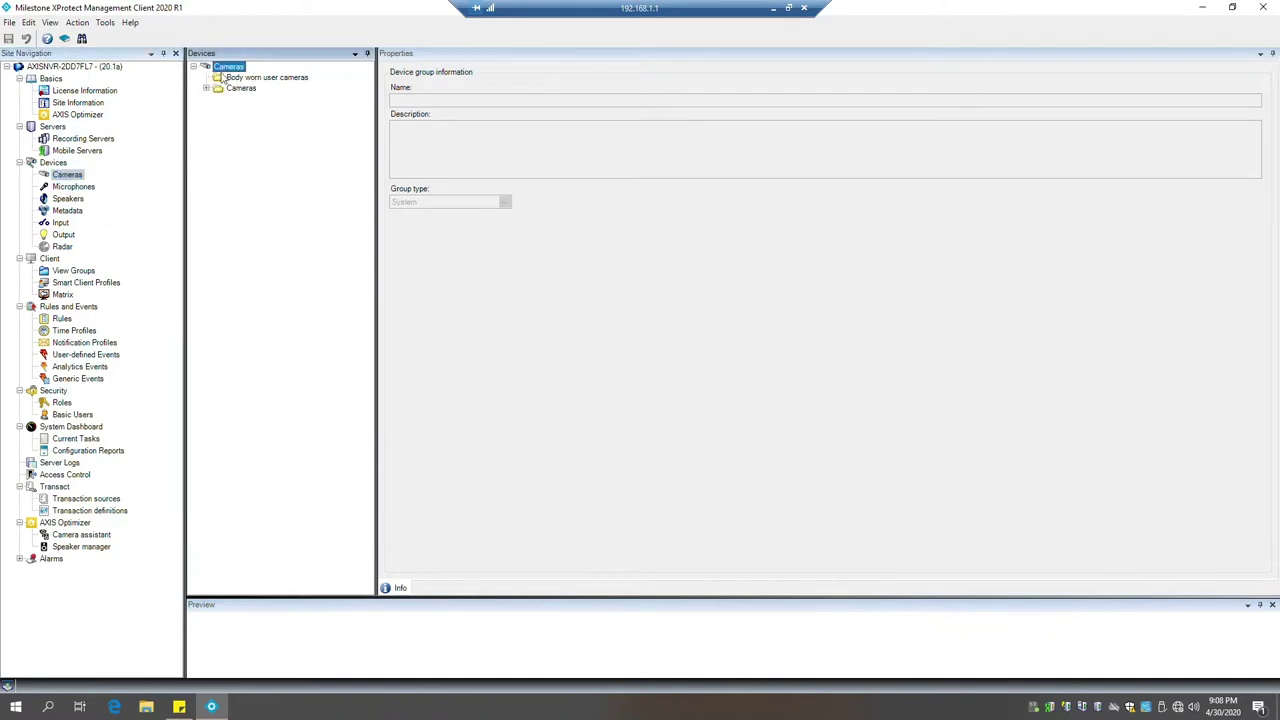
left_click(1262, 8)
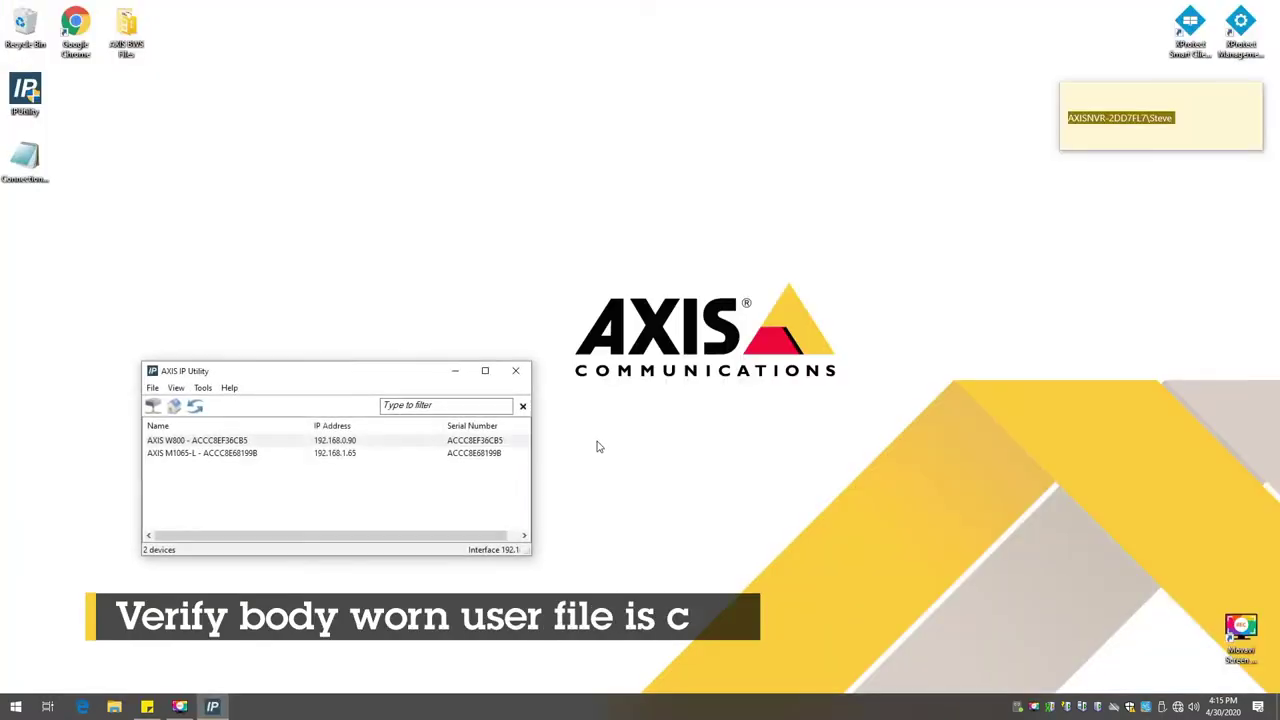
Step: Open the AXIS W800 controller's web page, set a new admin password and sign in
left_click(288, 443)
double_click(288, 445)
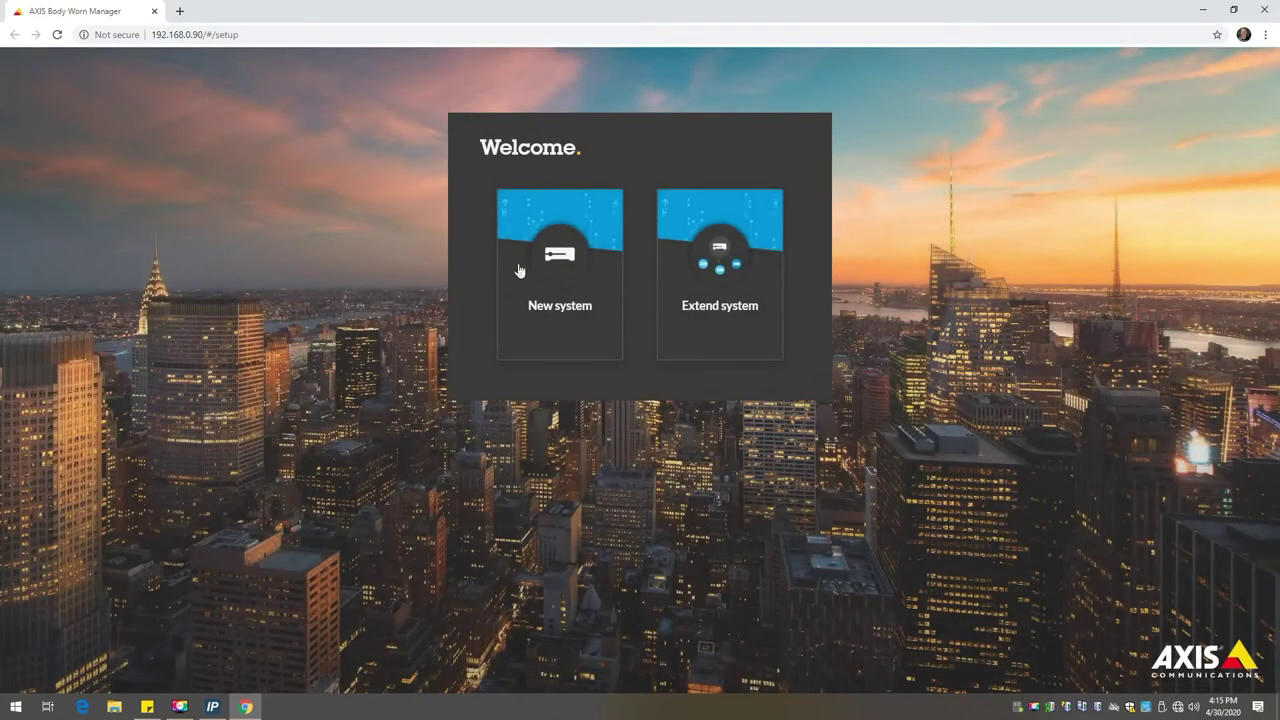
left_click(519, 265)
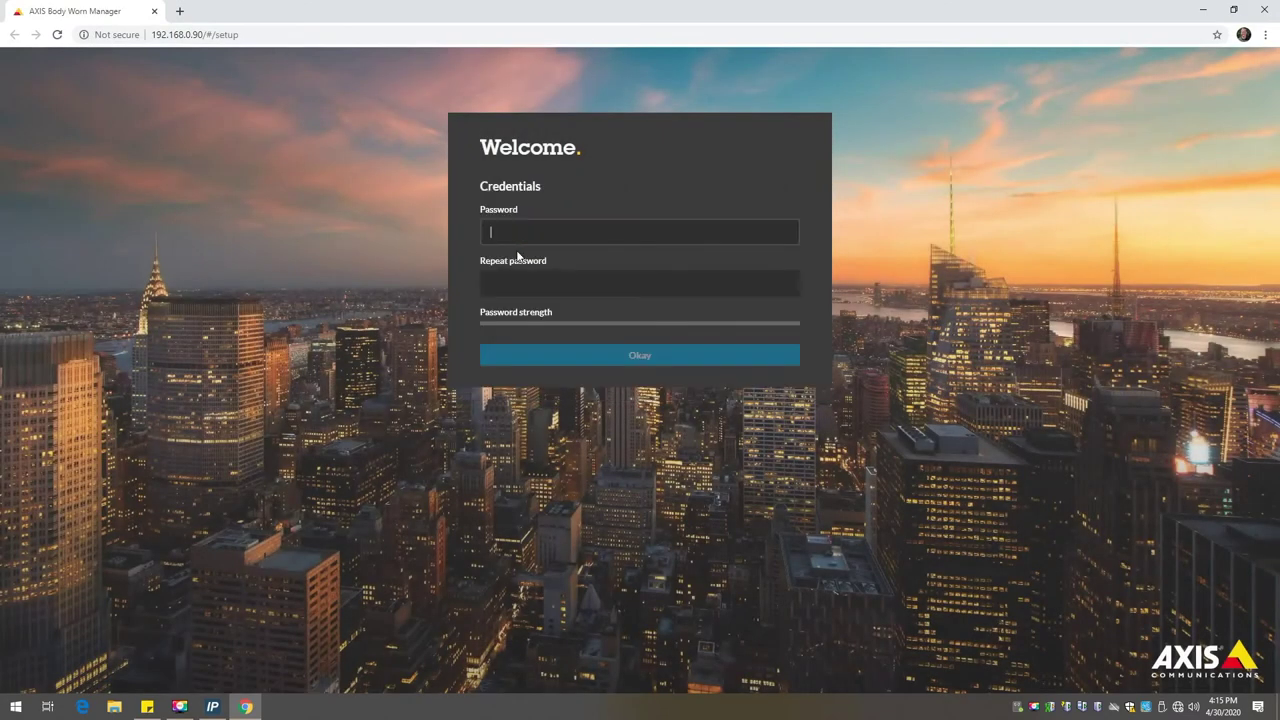
type("pass")
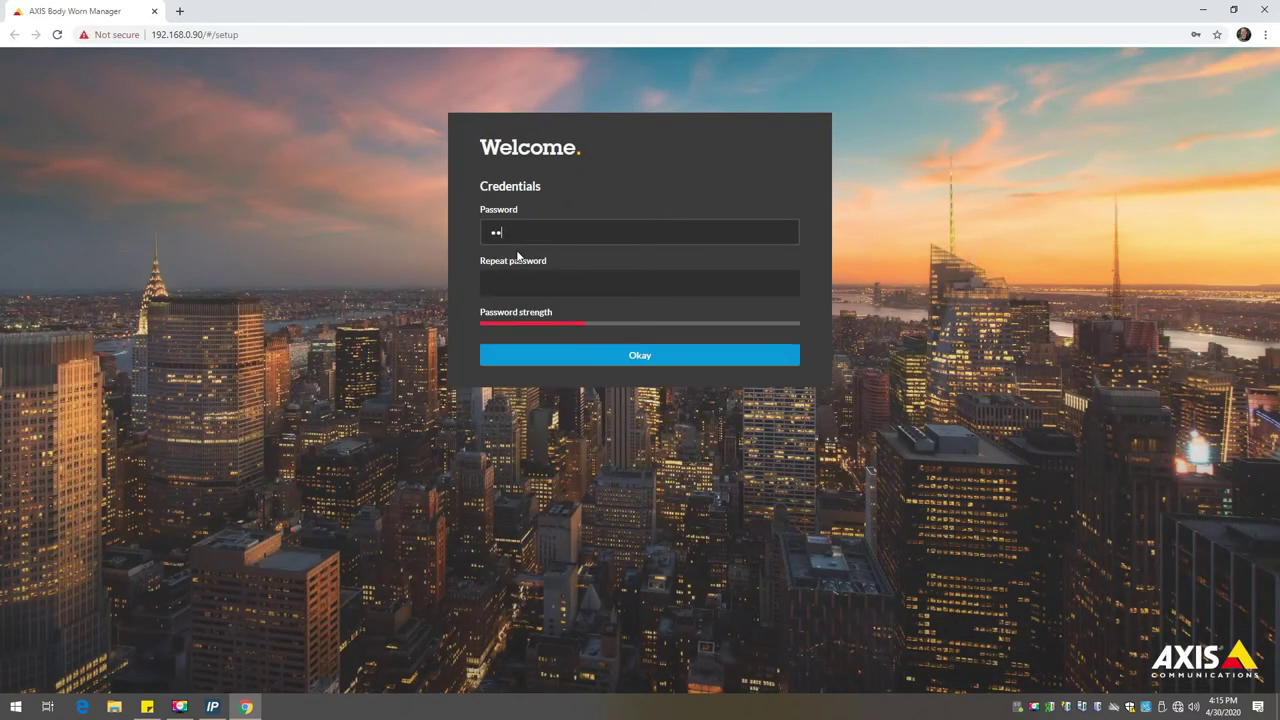
key("Tab")
type("pa")
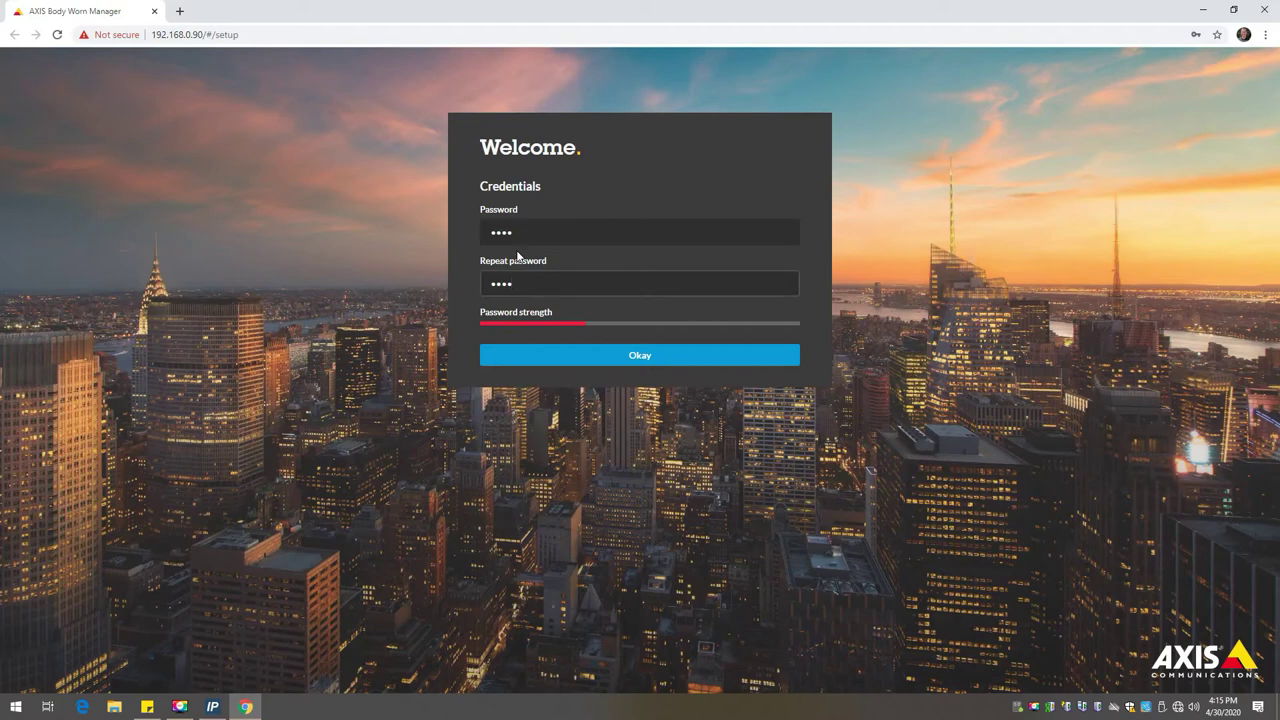
left_click(596, 354)
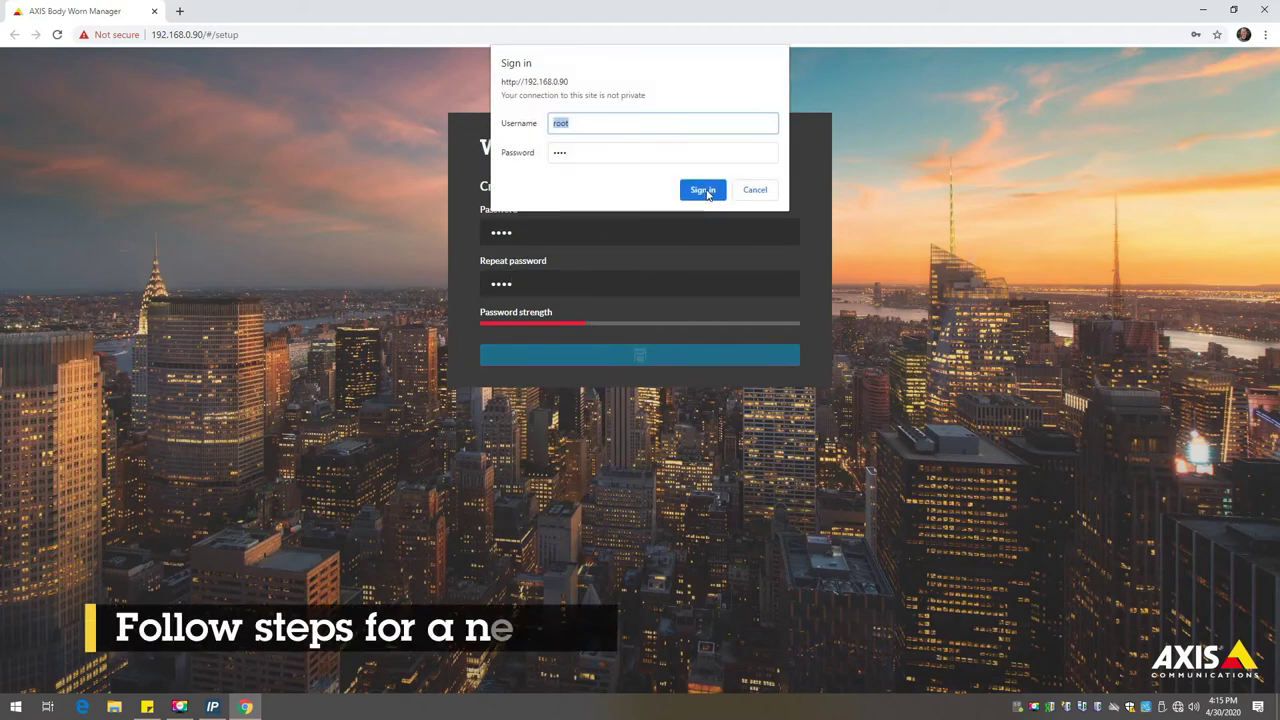
left_click(704, 191)
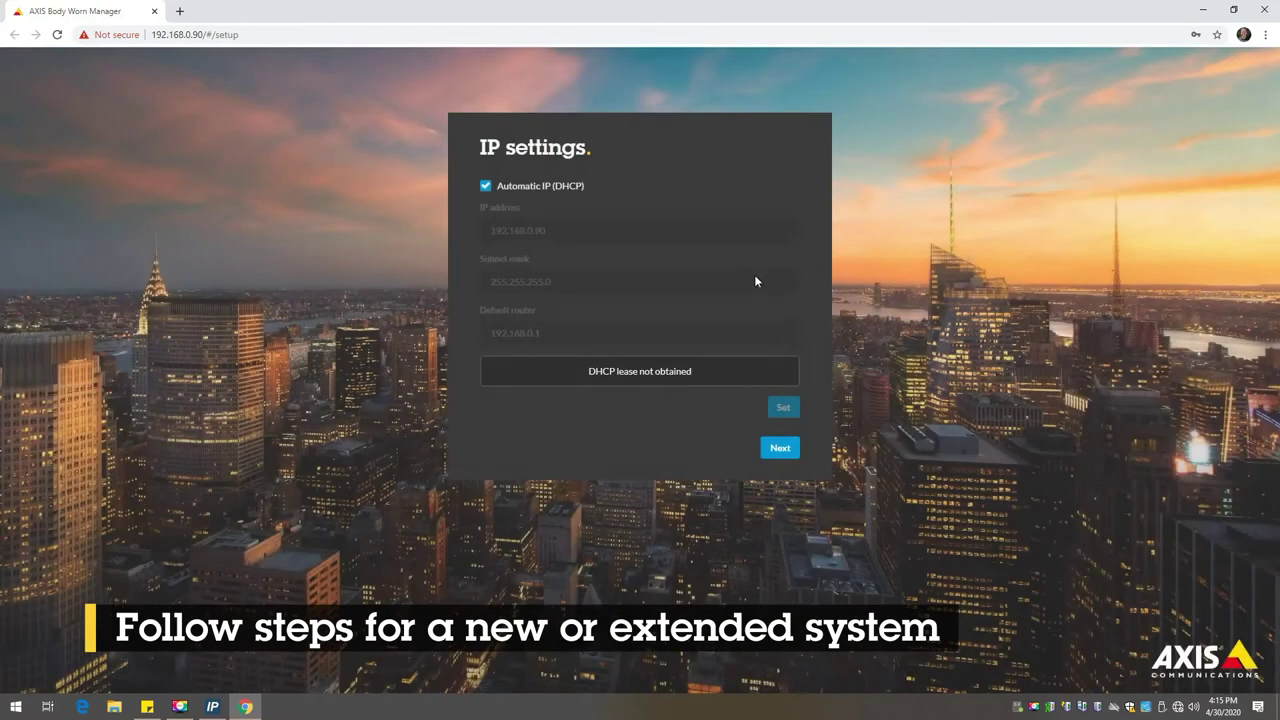
Step: Disable DHCP, set static IP 192.168.1.254, and advance to the content destination step
left_click(484, 186)
left_click(573, 232)
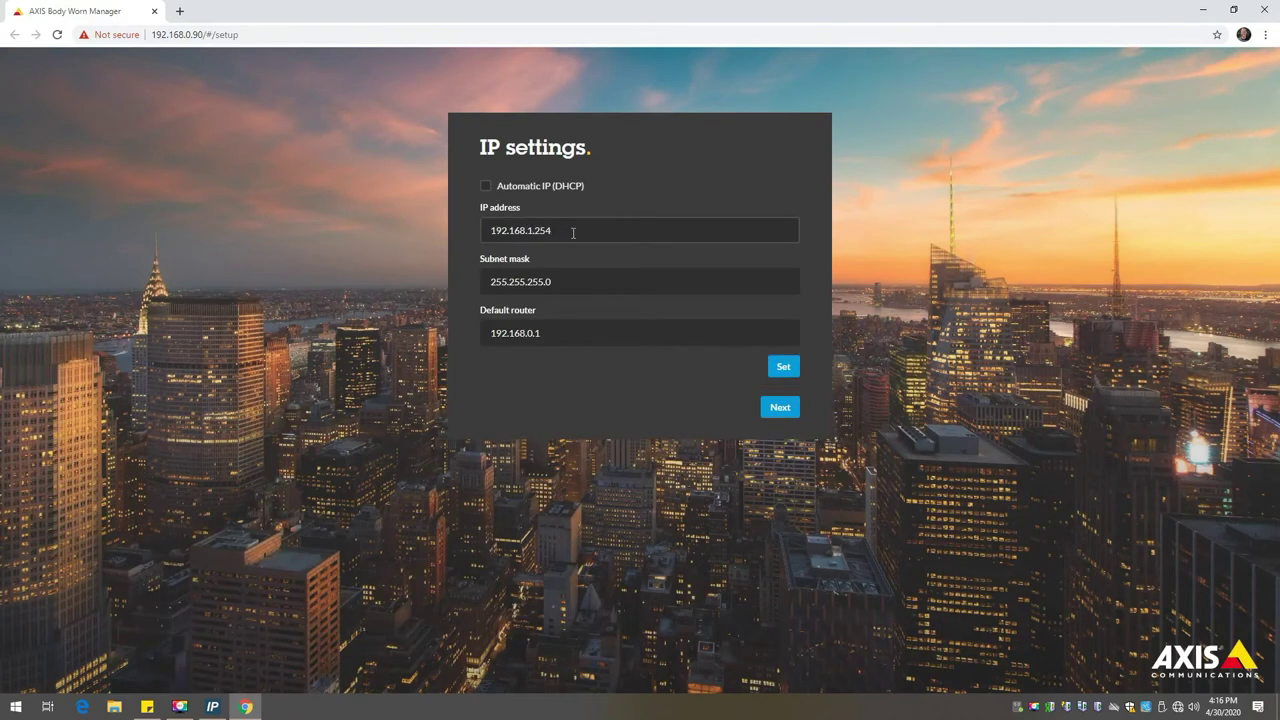
left_click(782, 366)
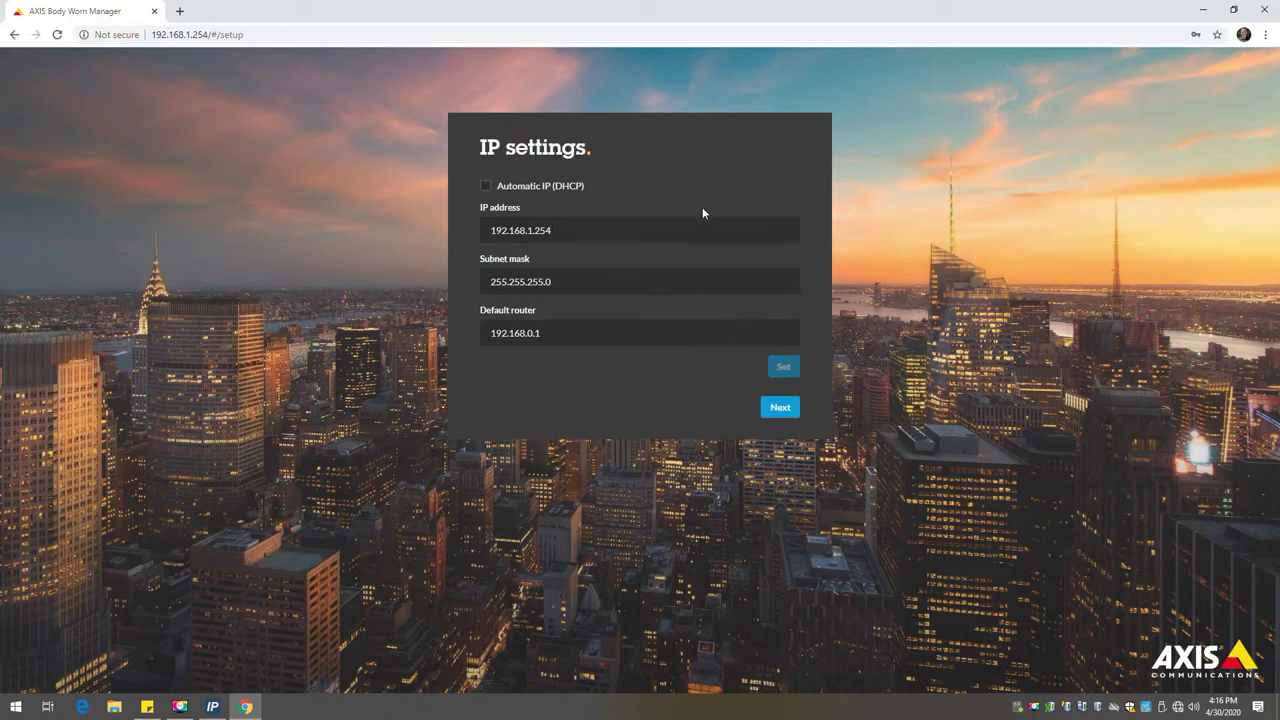
left_click(780, 410)
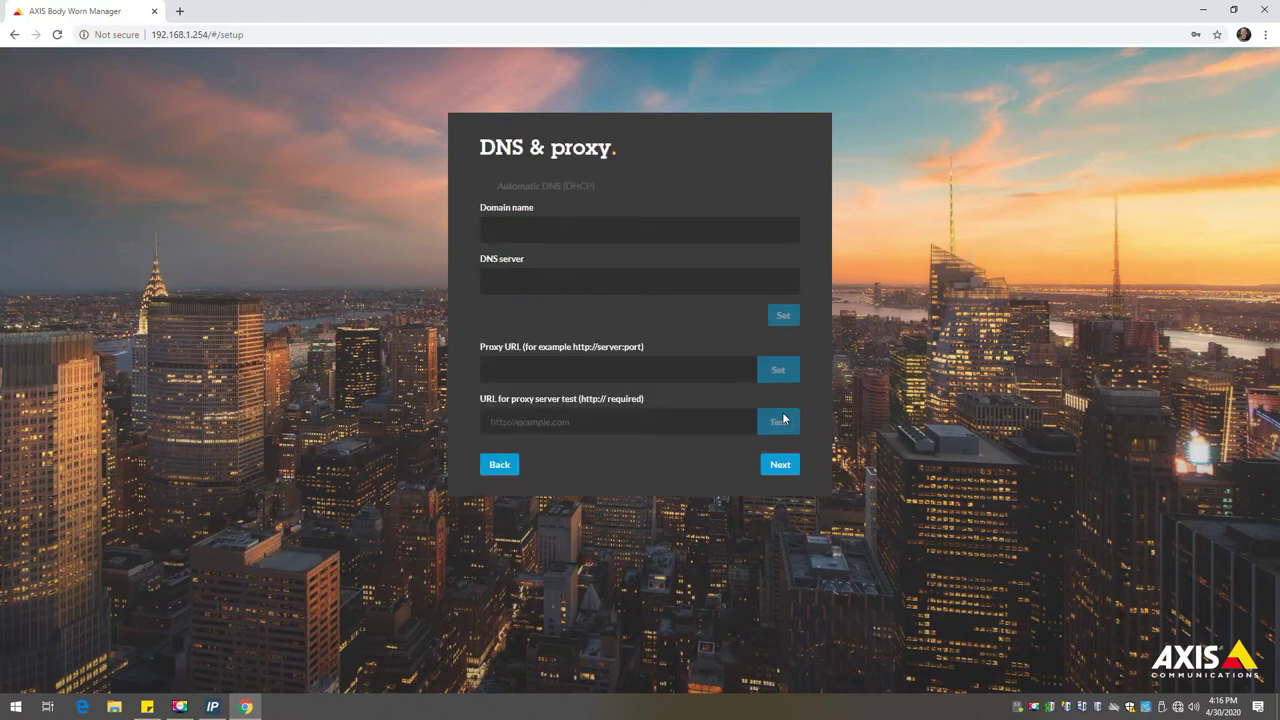
left_click(794, 470)
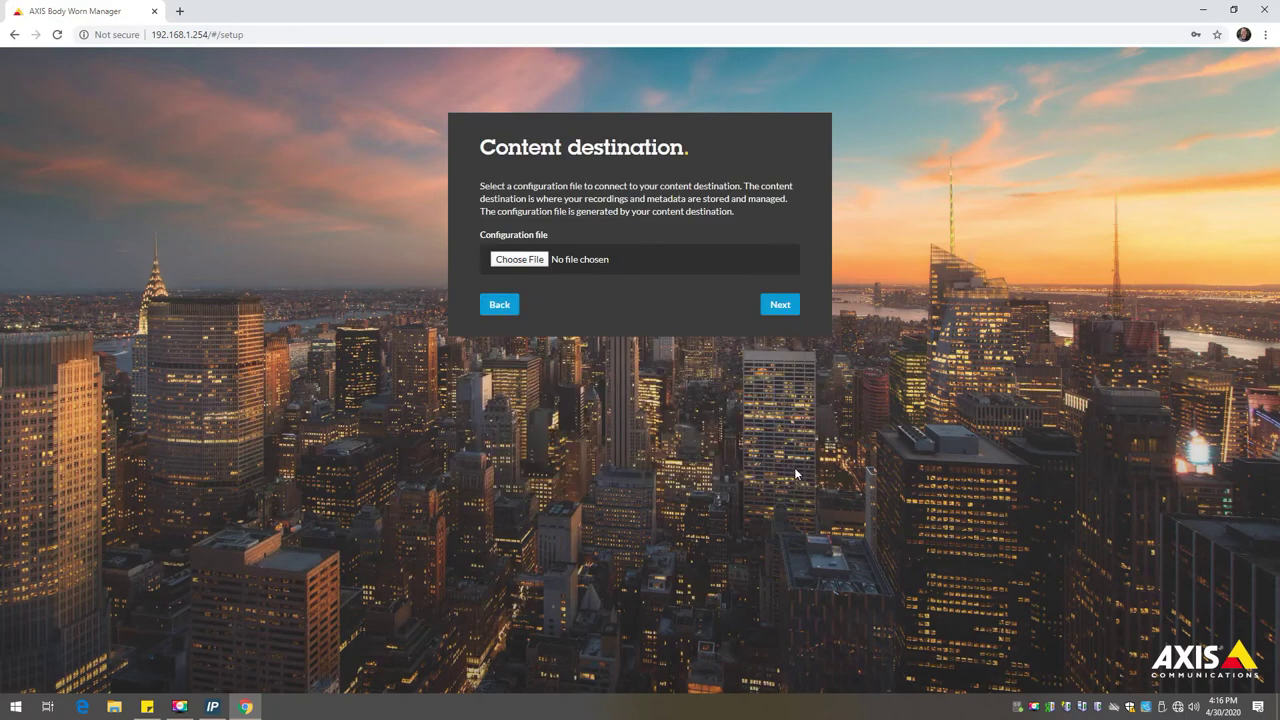
Step: Load ConnectionFile_192.168.1.1 as the content destination configuration file
left_click(493, 265)
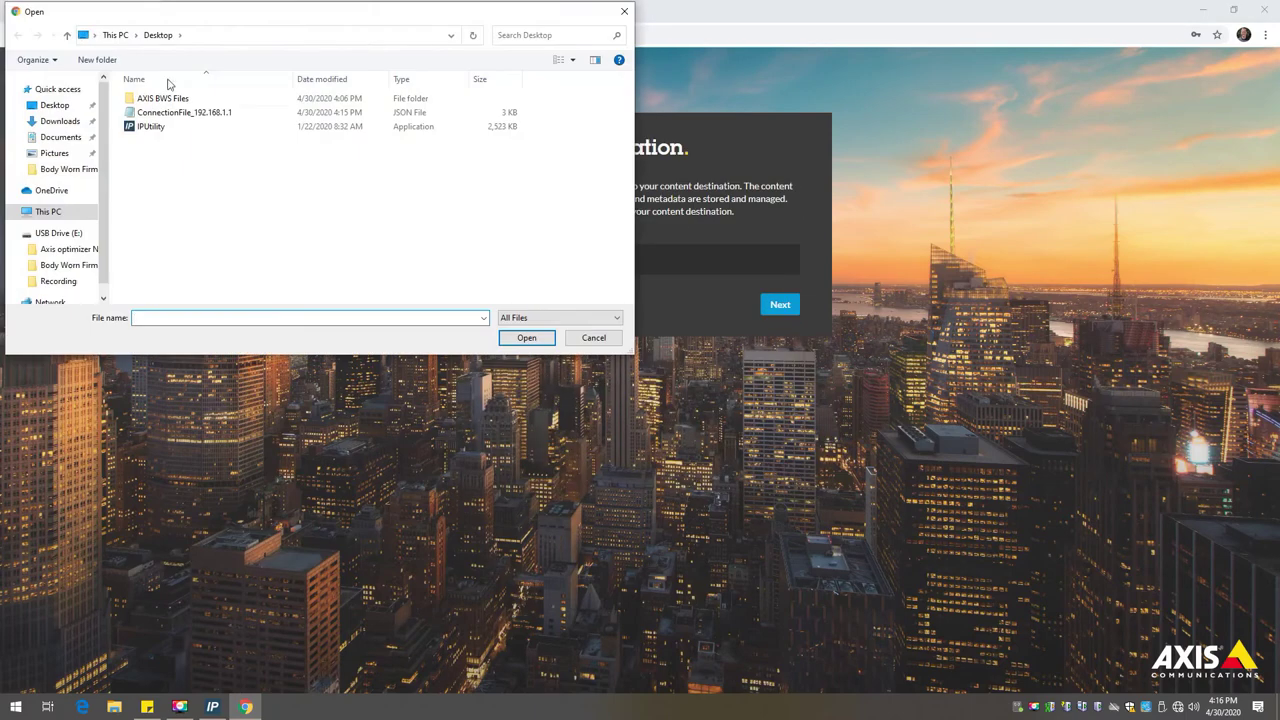
double_click(173, 114)
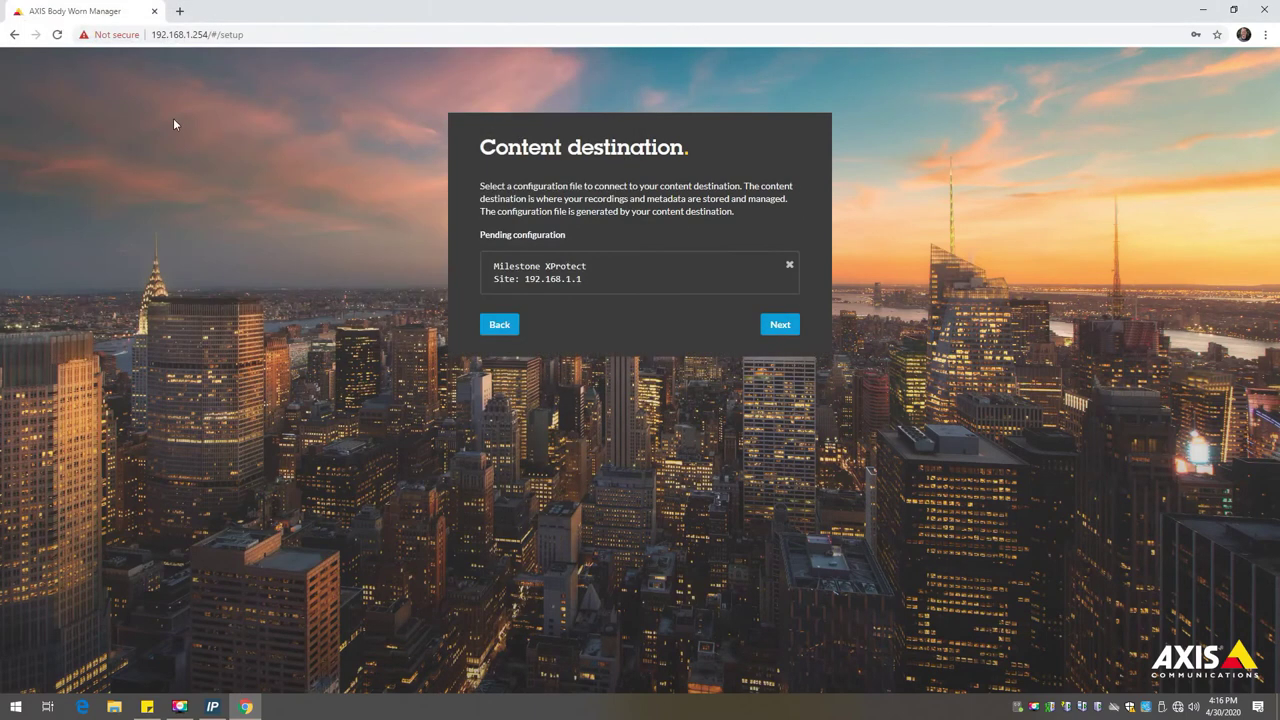
left_click(779, 326)
Step: Set the time zone to America/New_York, keep 60 Hz power line frequency, and apply setup
left_click(705, 259)
type("new")
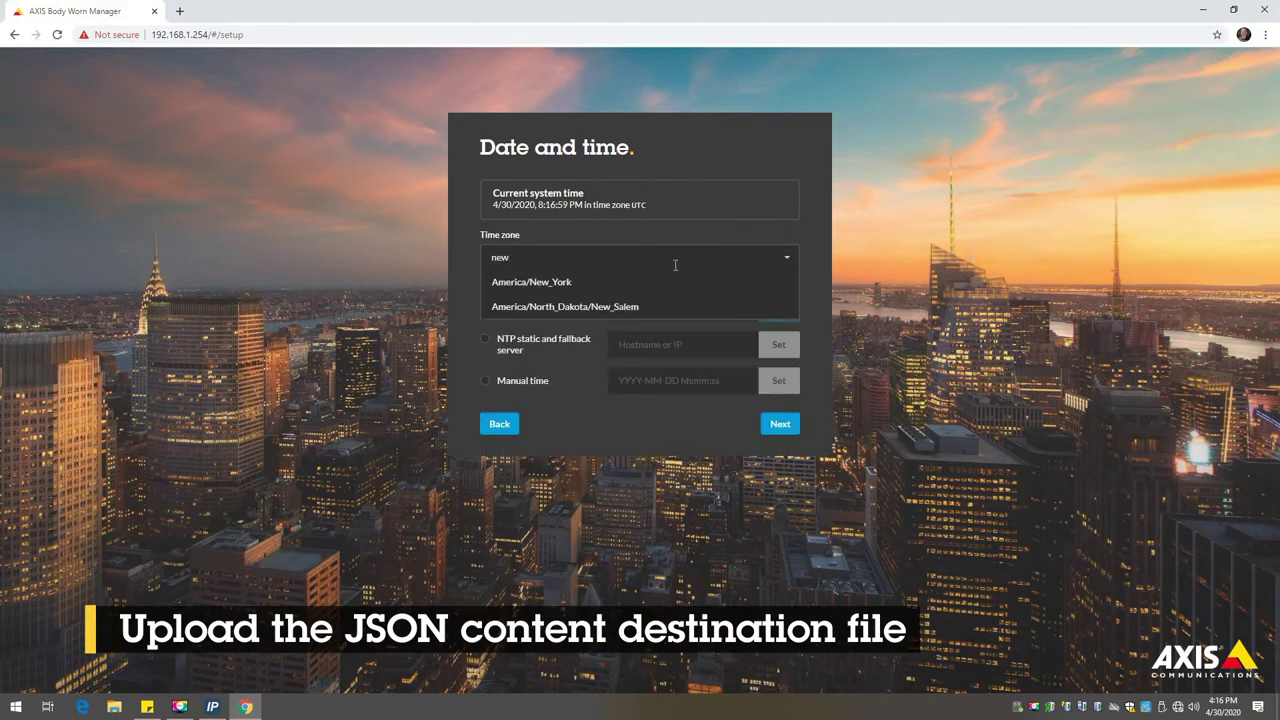
left_click(576, 283)
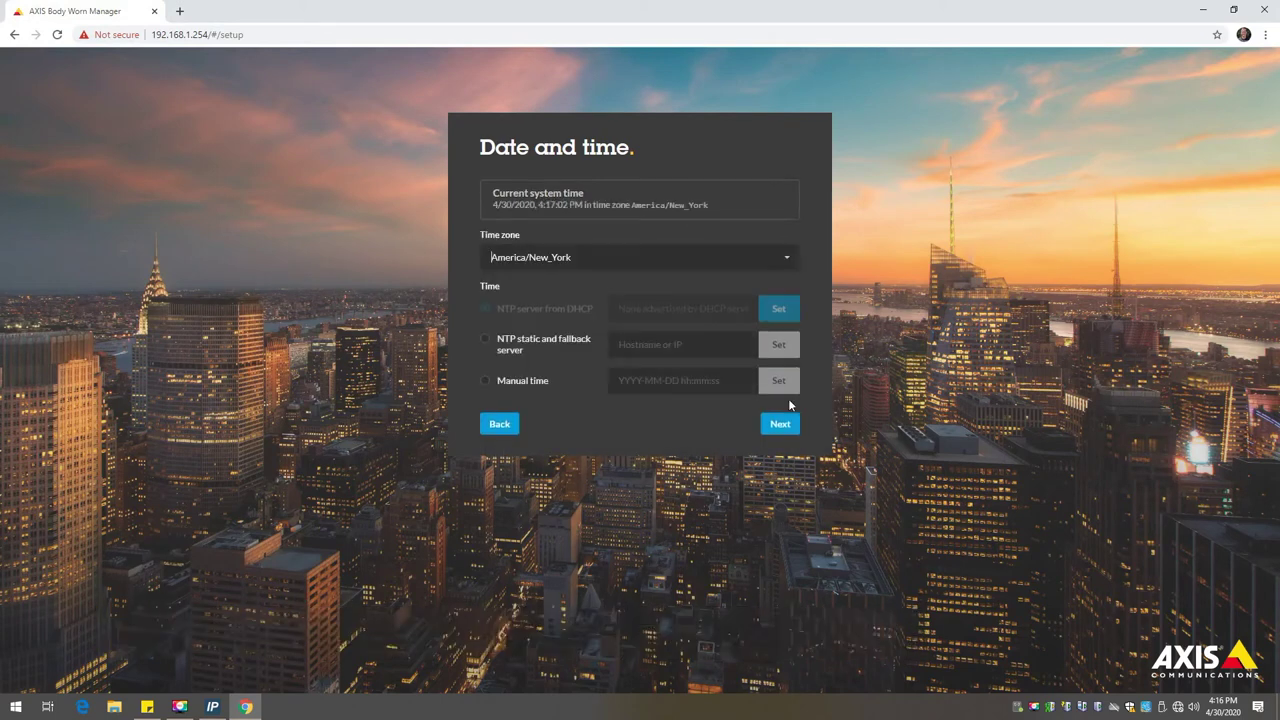
left_click(781, 426)
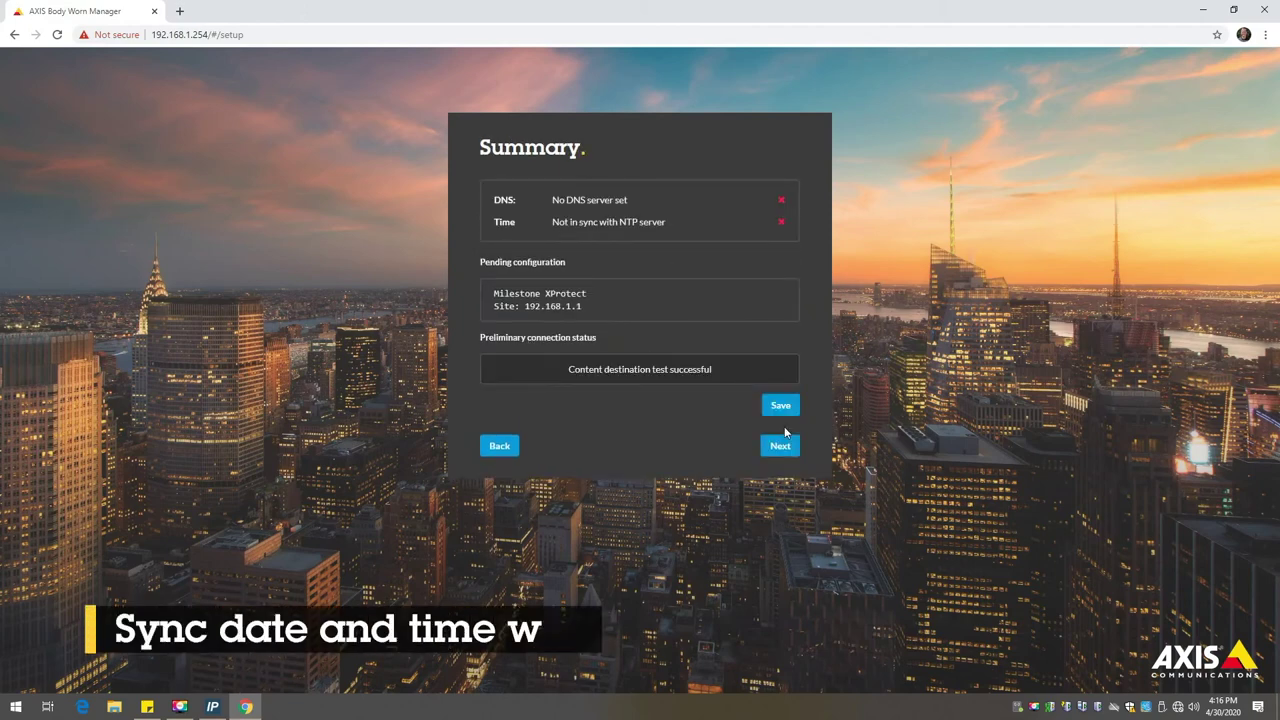
left_click(780, 446)
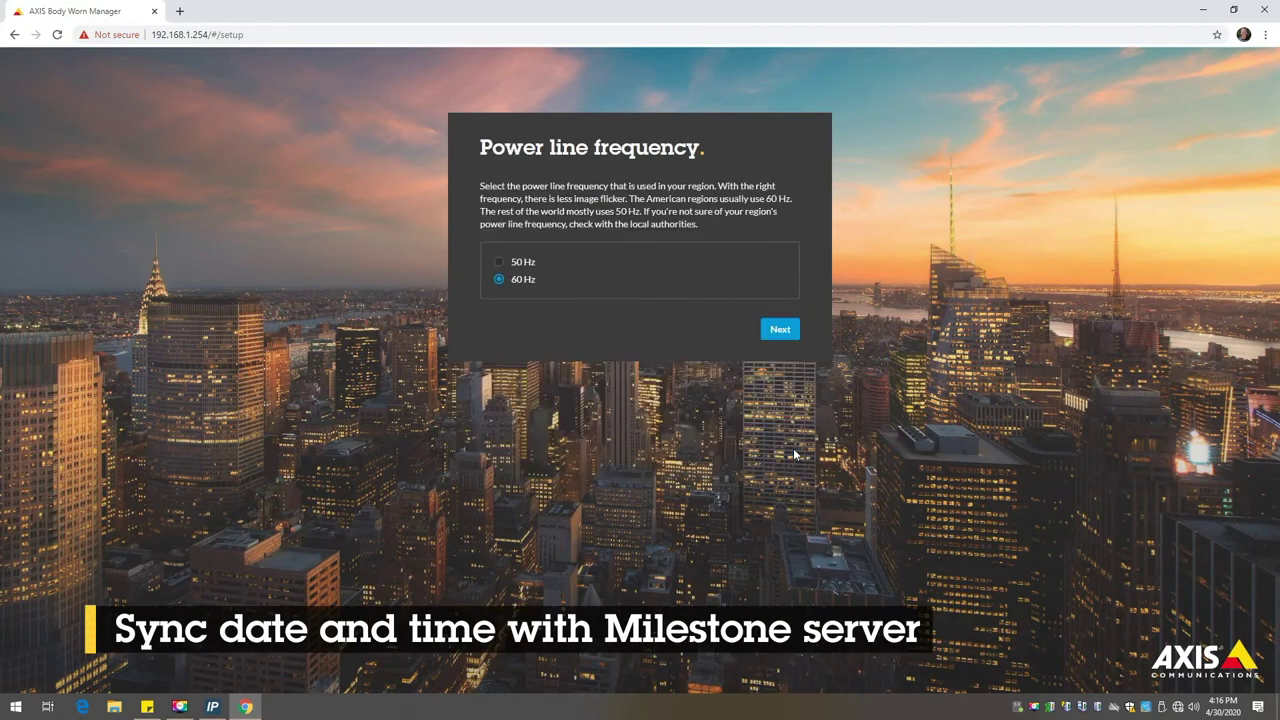
left_click(787, 334)
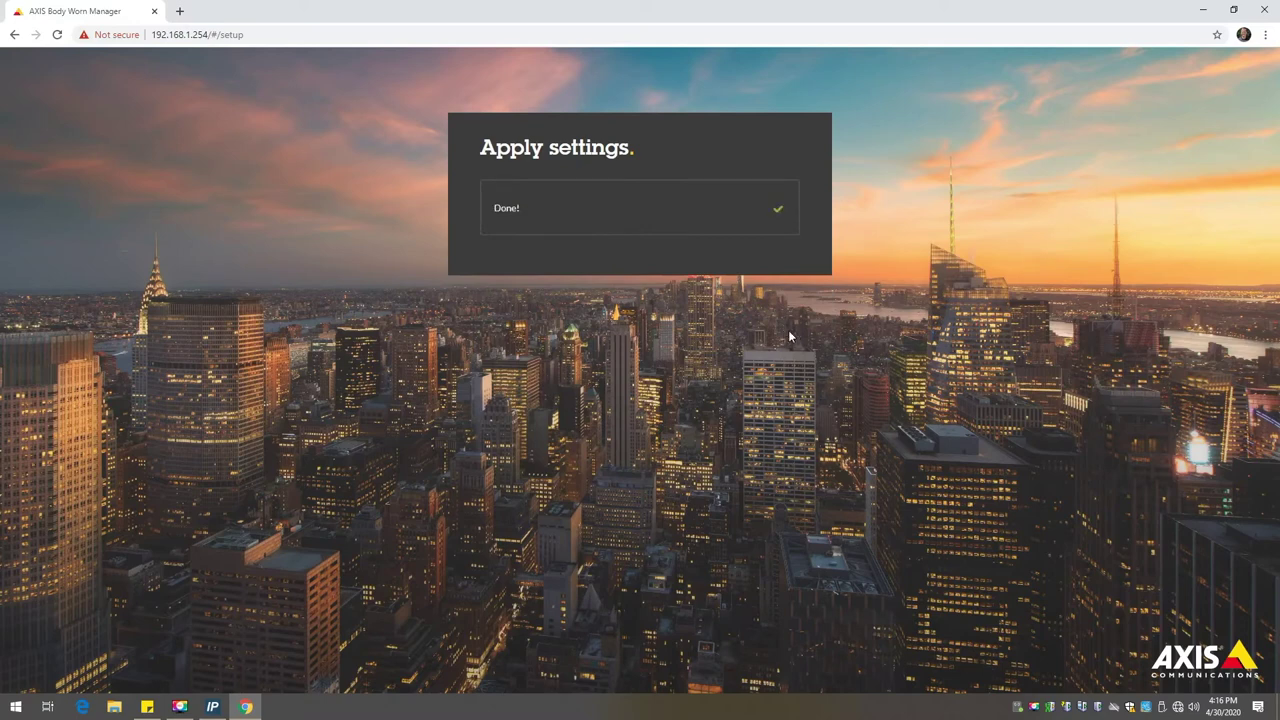
Step: Upload and install firmware BWS 9.65.bin from Desktop > AXIS BWS Files
left_click(518, 257)
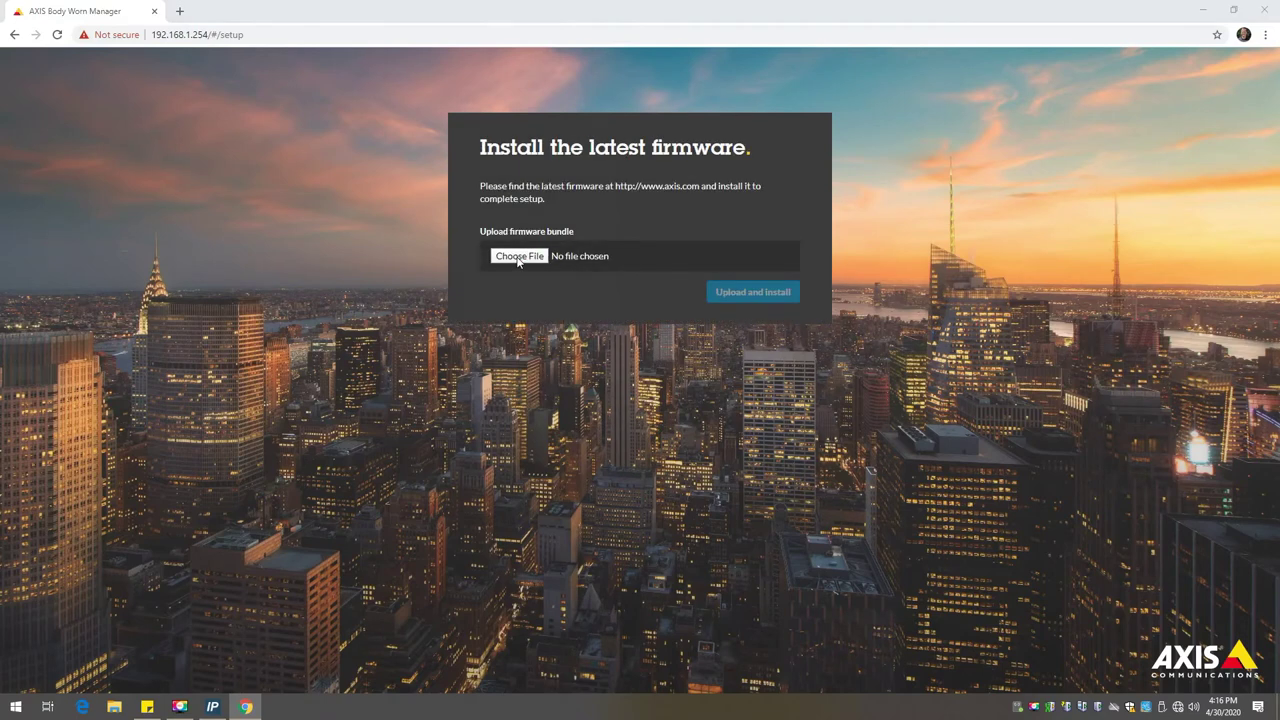
left_click(45, 106)
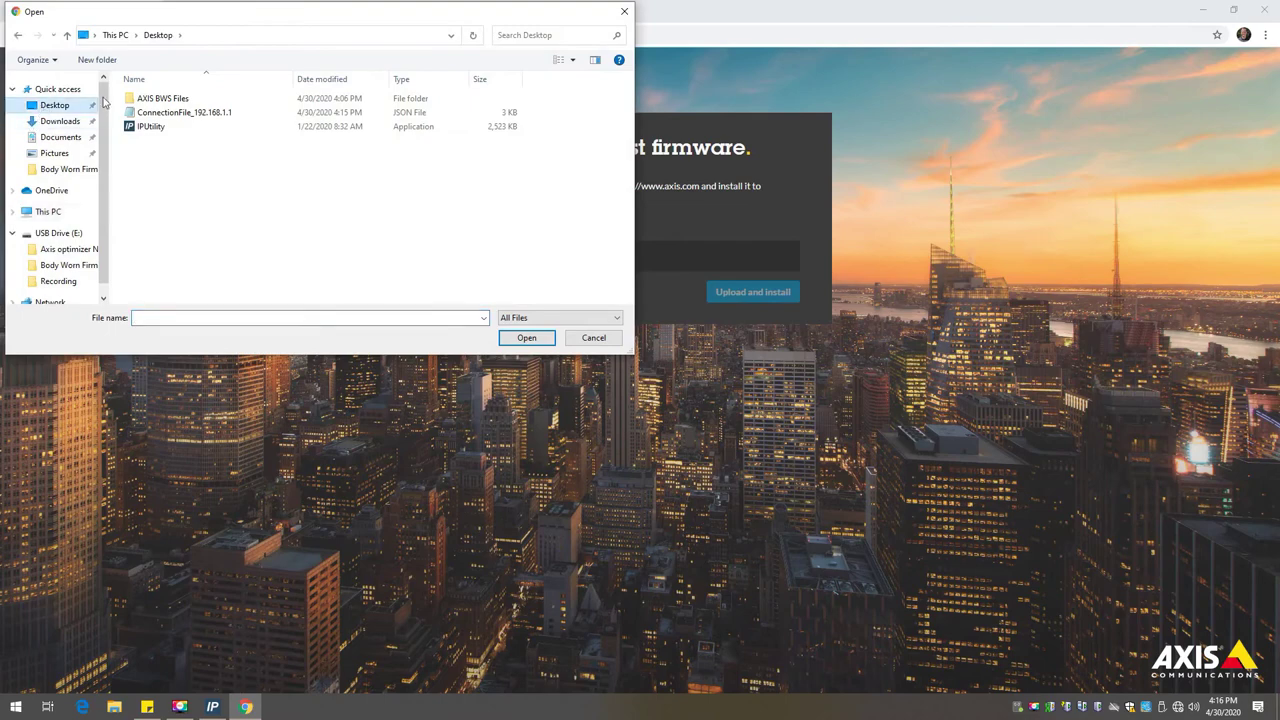
double_click(160, 98)
double_click(156, 127)
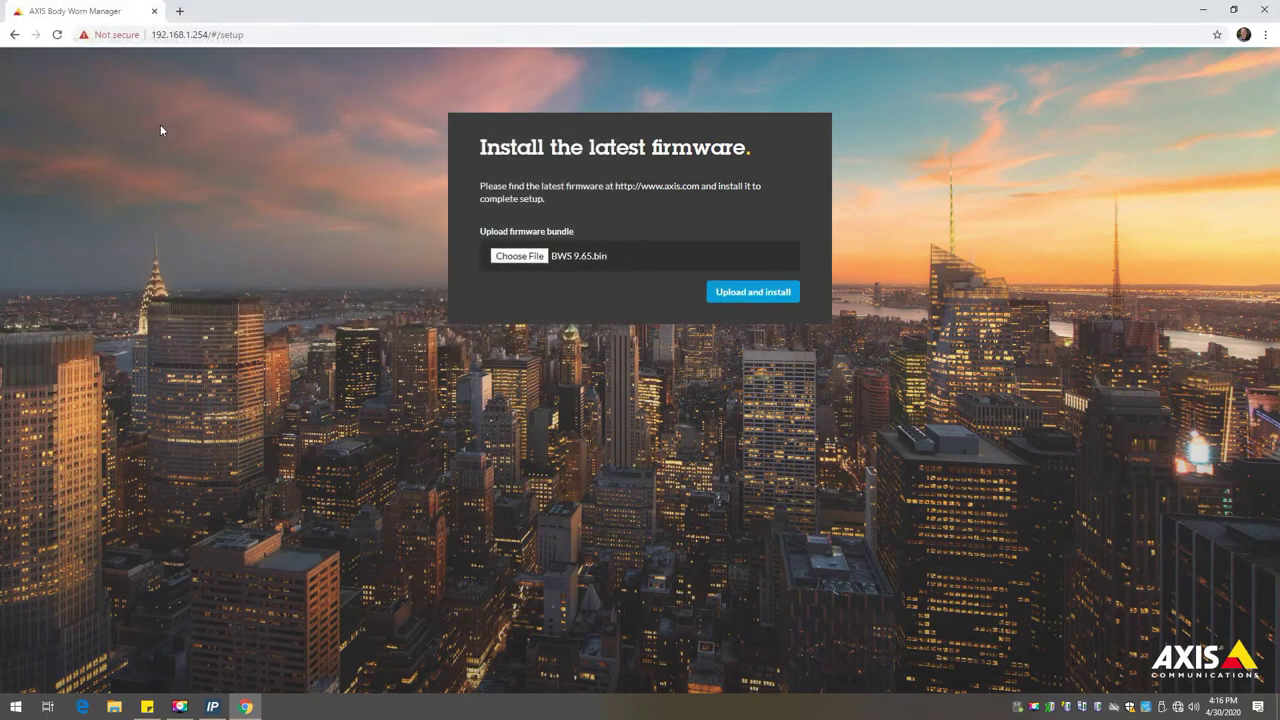
left_click(772, 293)
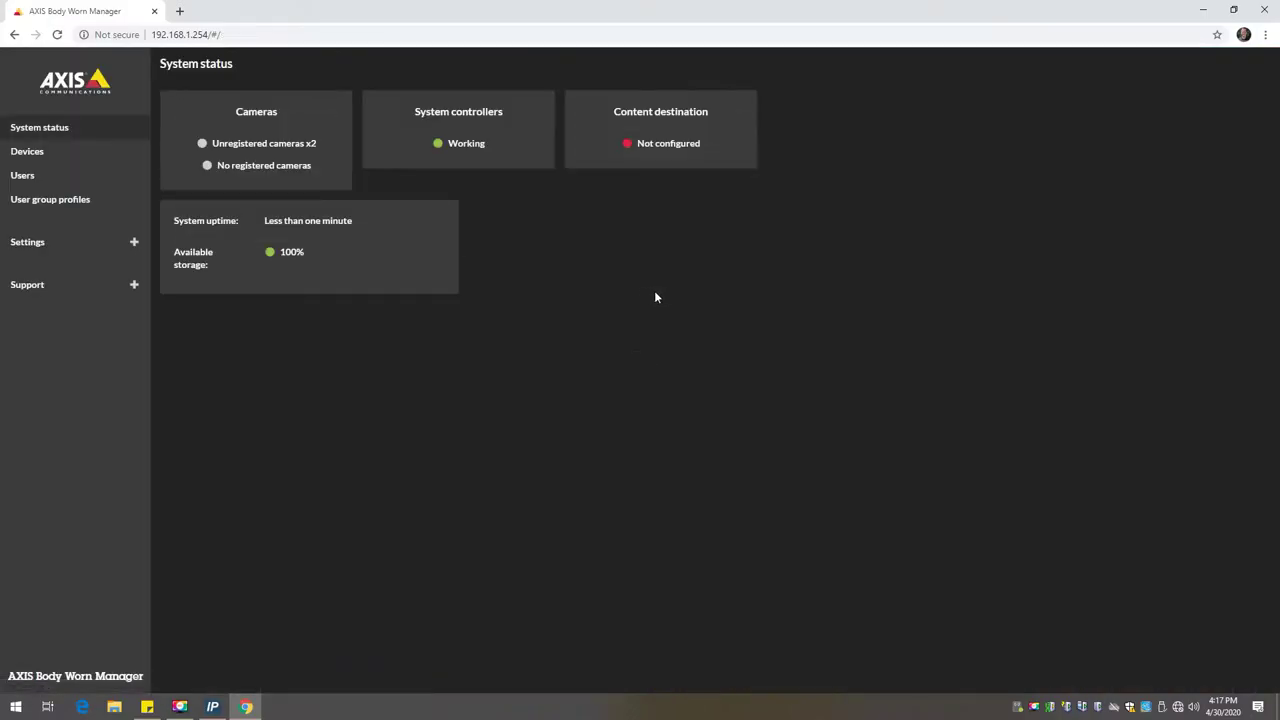
Step: Load ConnectionFile_192.168.1.1 from the Desktop under Settings > Content destination and save it
left_click(58, 243)
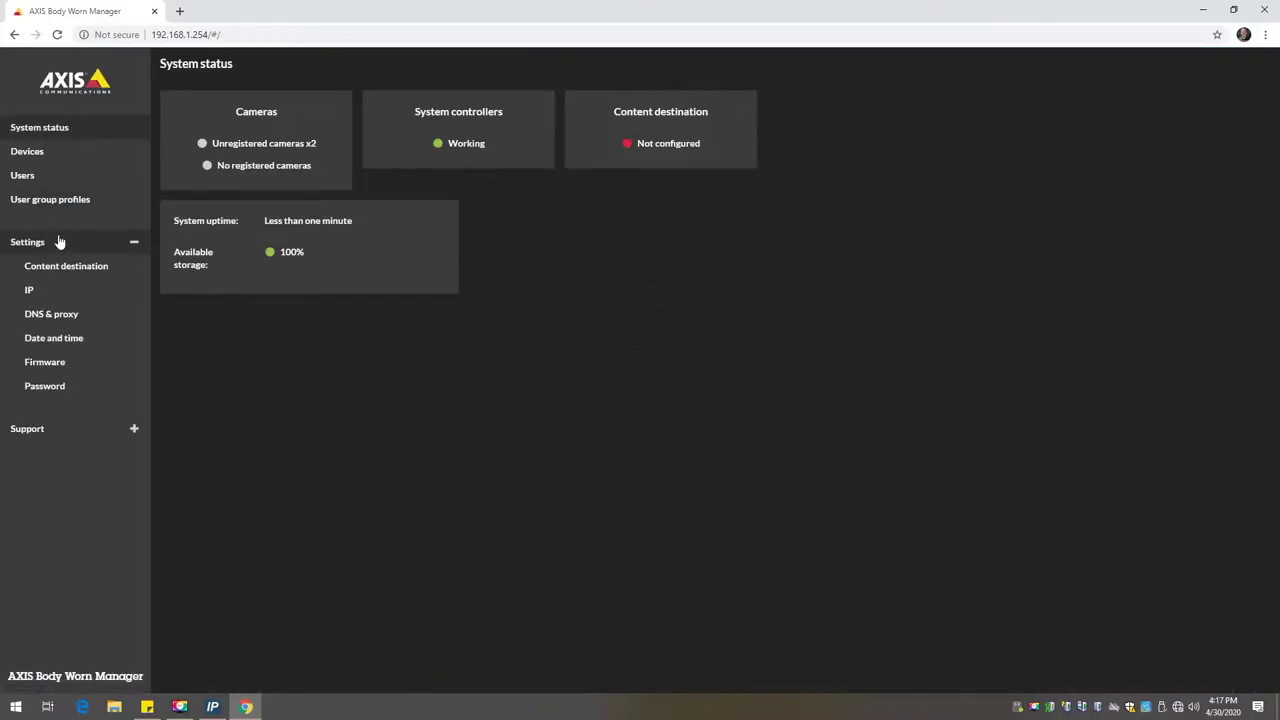
left_click(66, 267)
left_click(213, 197)
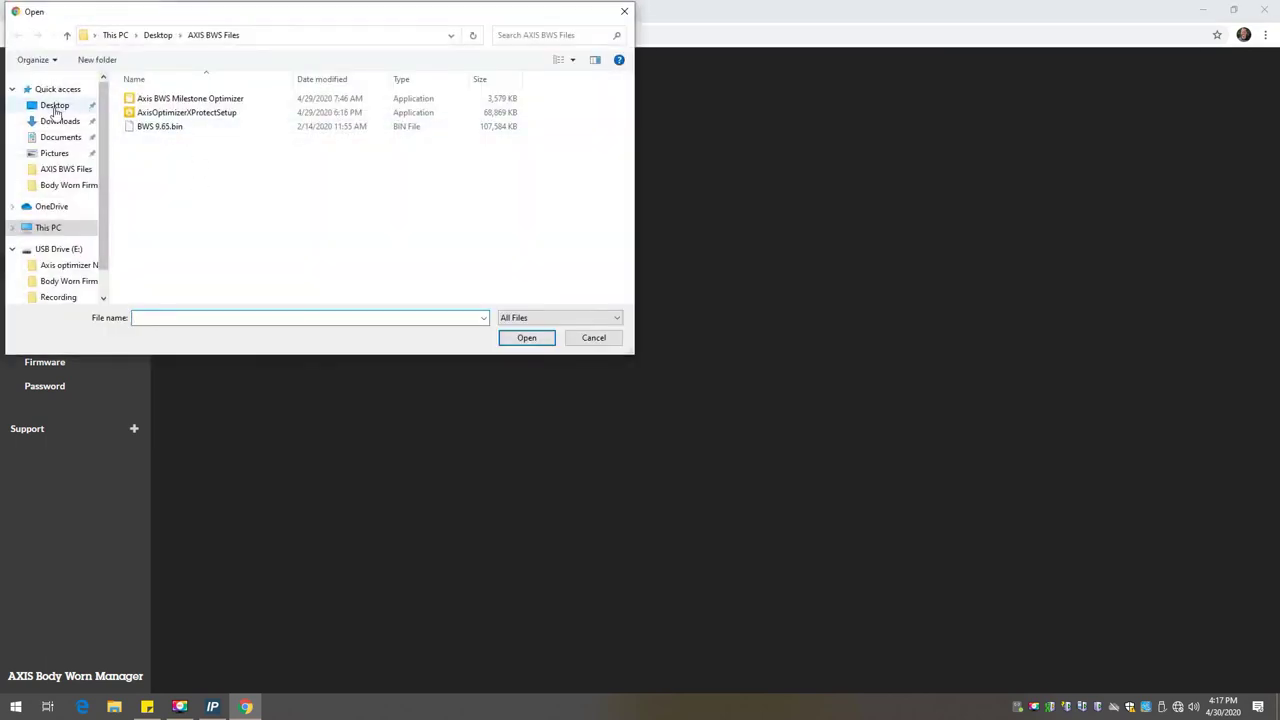
left_click(54, 105)
double_click(165, 112)
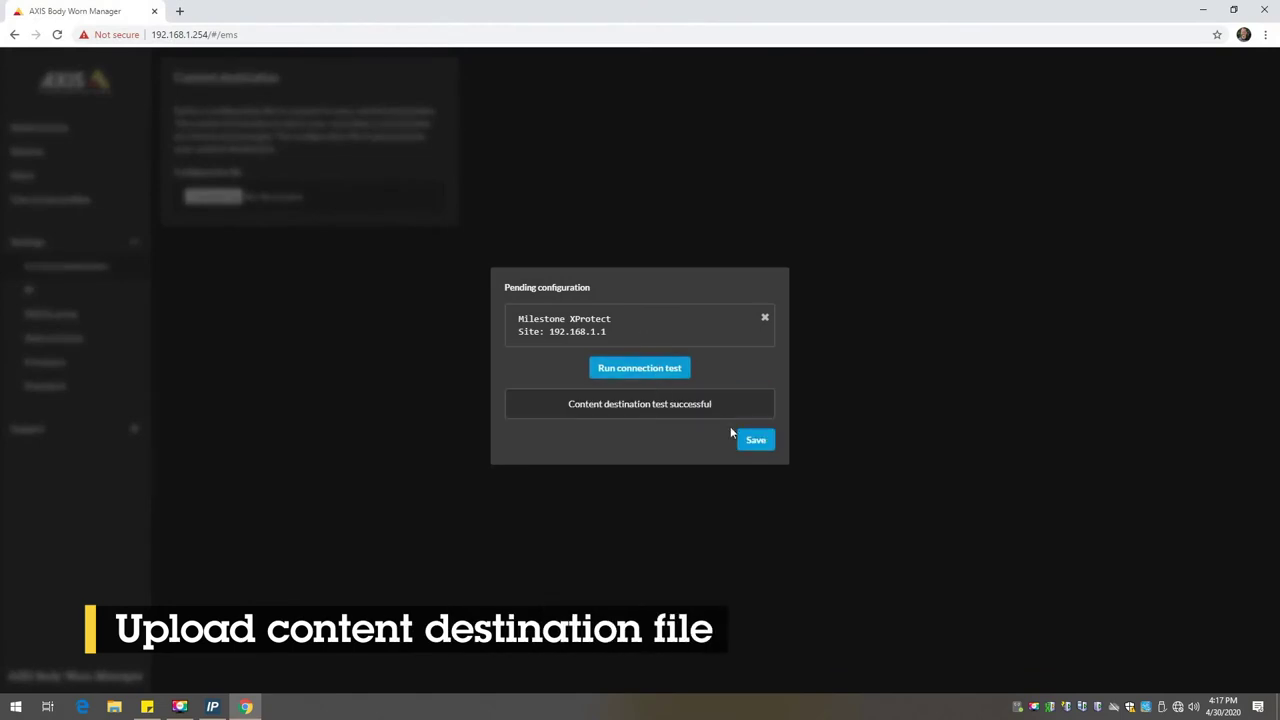
left_click(741, 435)
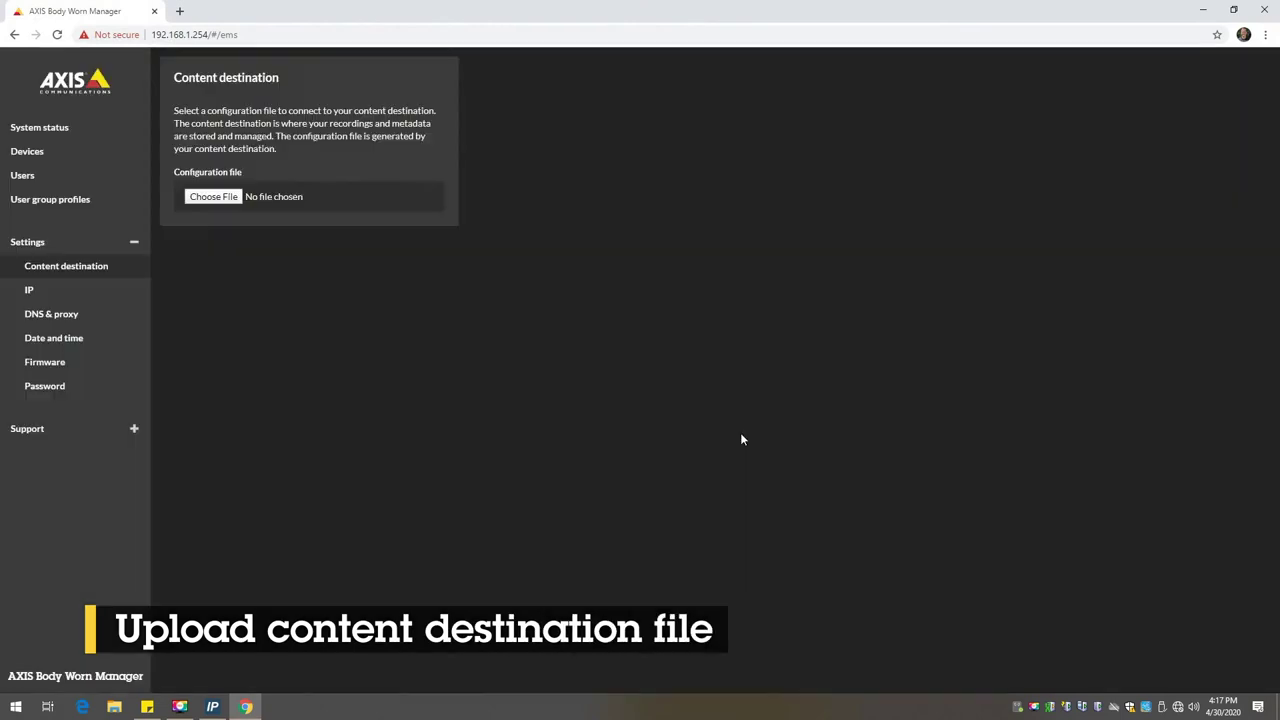
Step: Rename User group profile 1 to Admin and set its pre-buffer length to 30s
left_click(40, 199)
left_click(203, 162)
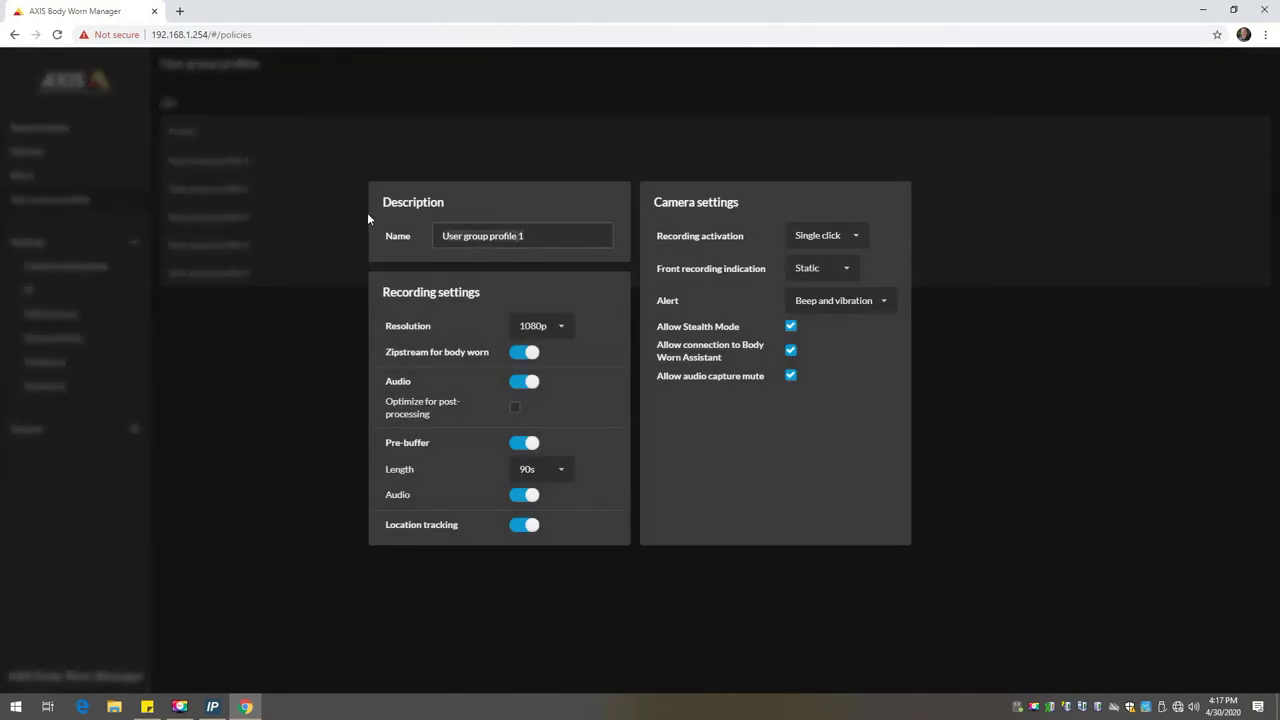
key("ctrl+a")
type("Admin")
left_click(557, 469)
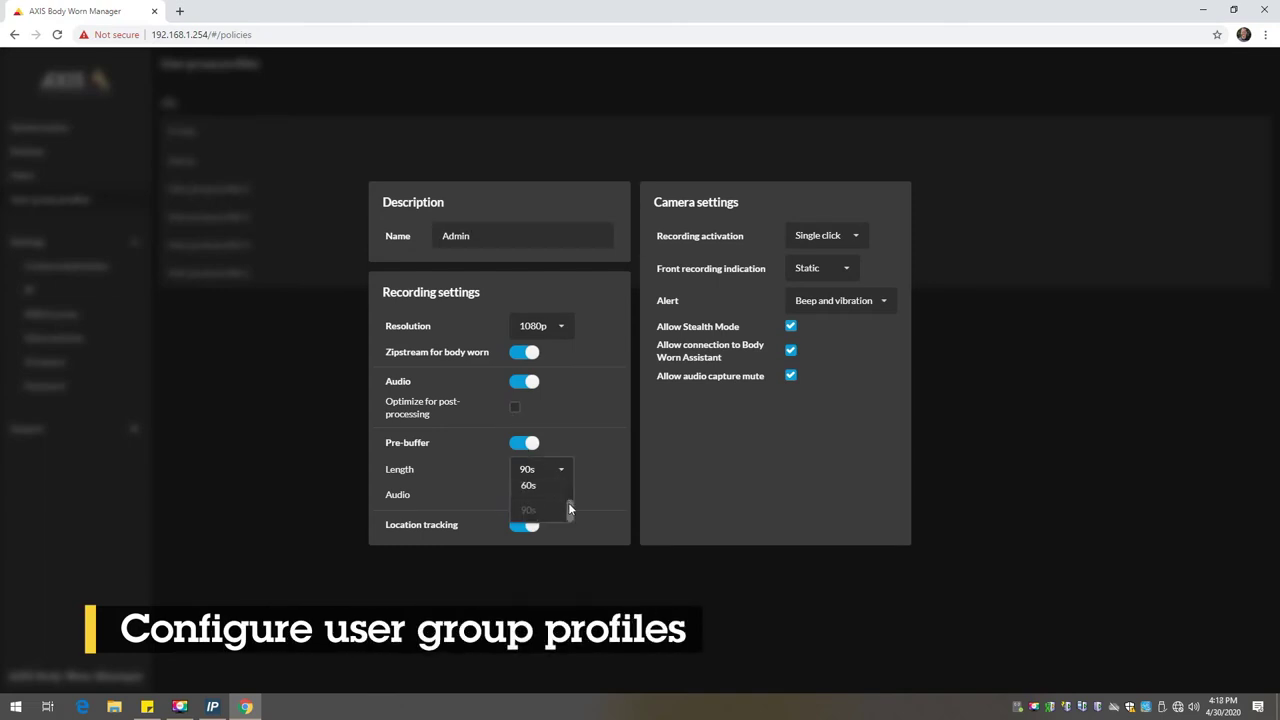
left_click(544, 498)
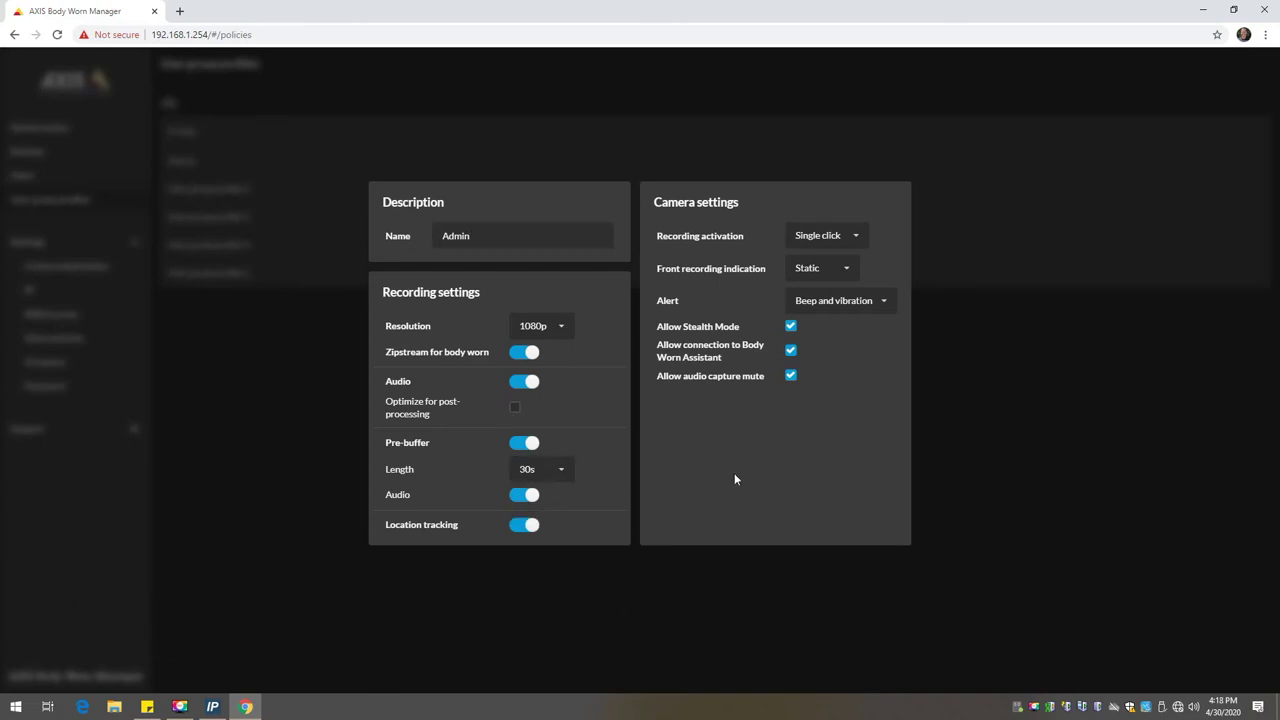
left_click(1108, 428)
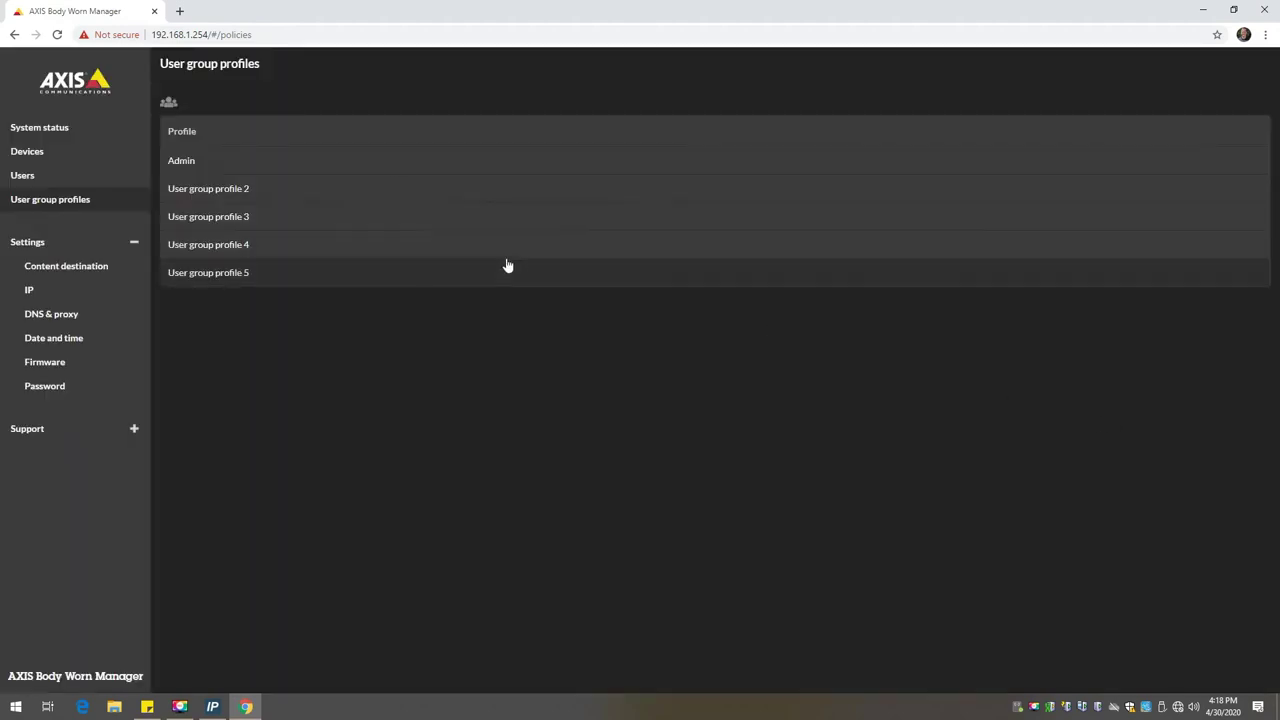
Step: Add the new cameras BWC-01 and BWC-02 on the Devices page
left_click(62, 152)
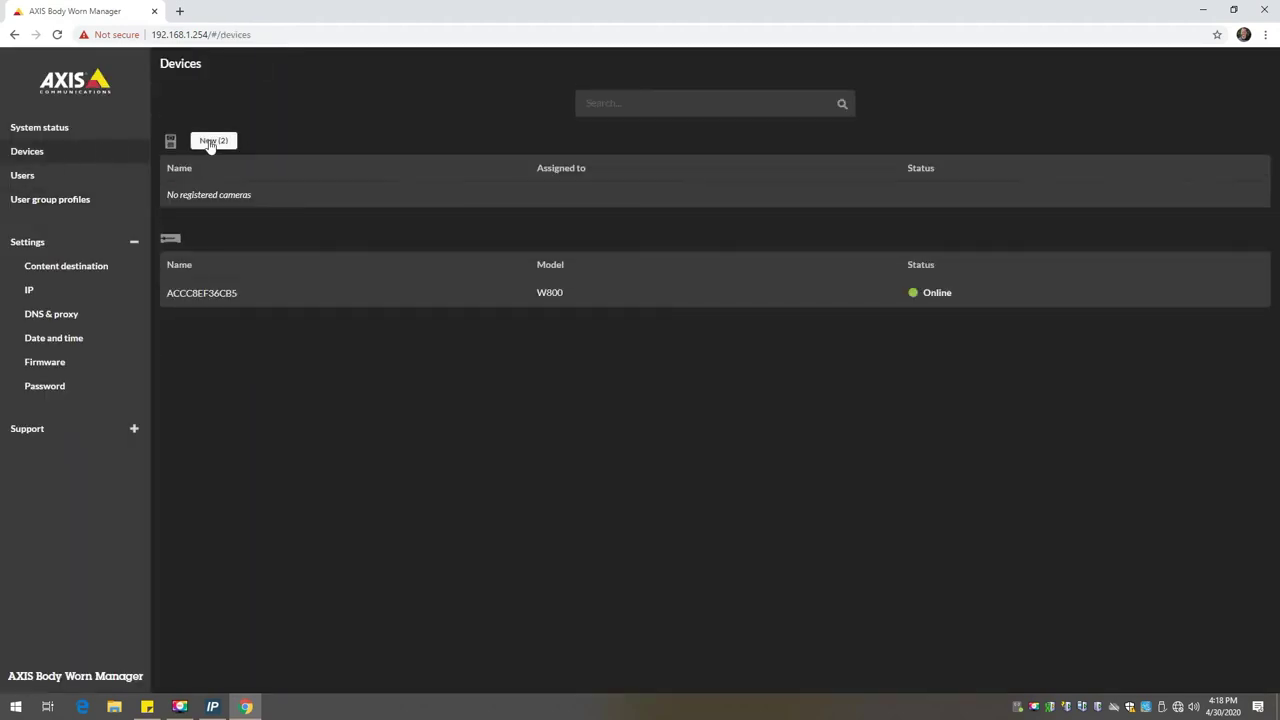
left_click(208, 143)
left_click(910, 328)
left_click(906, 438)
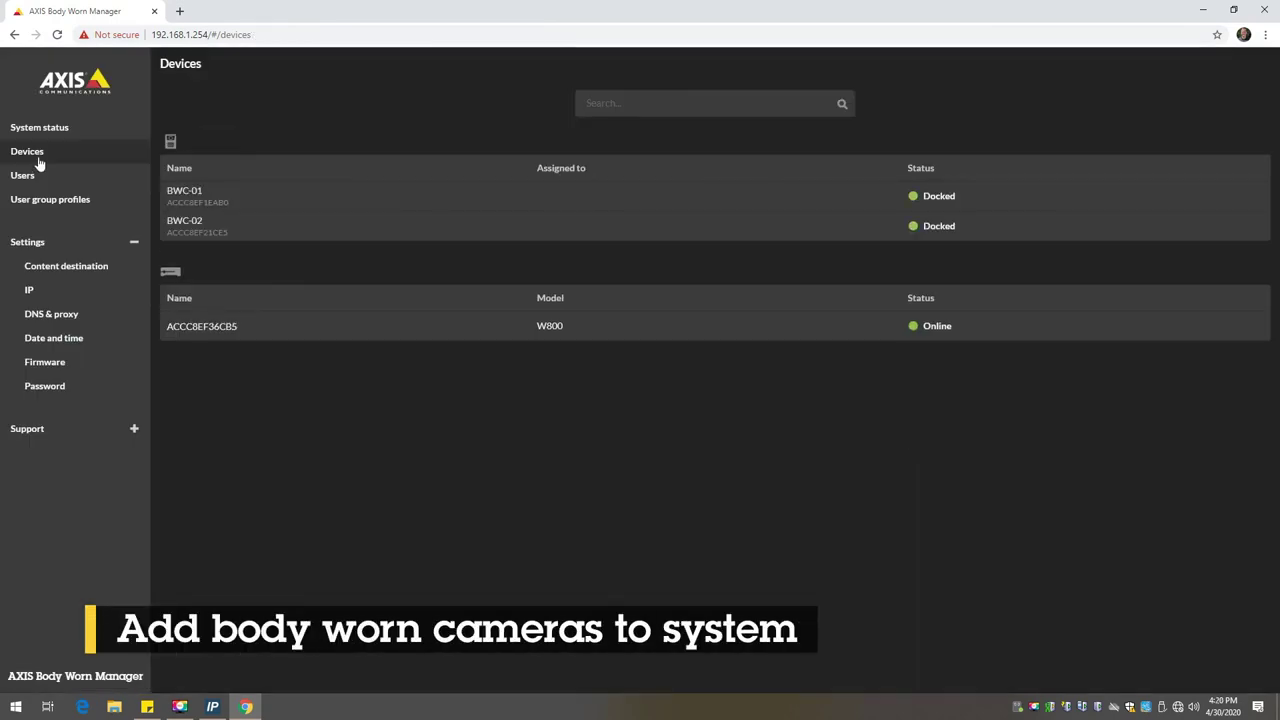
Step: Add new users in the Admin user group until the Users page lists two users
left_click(38, 177)
left_click(208, 140)
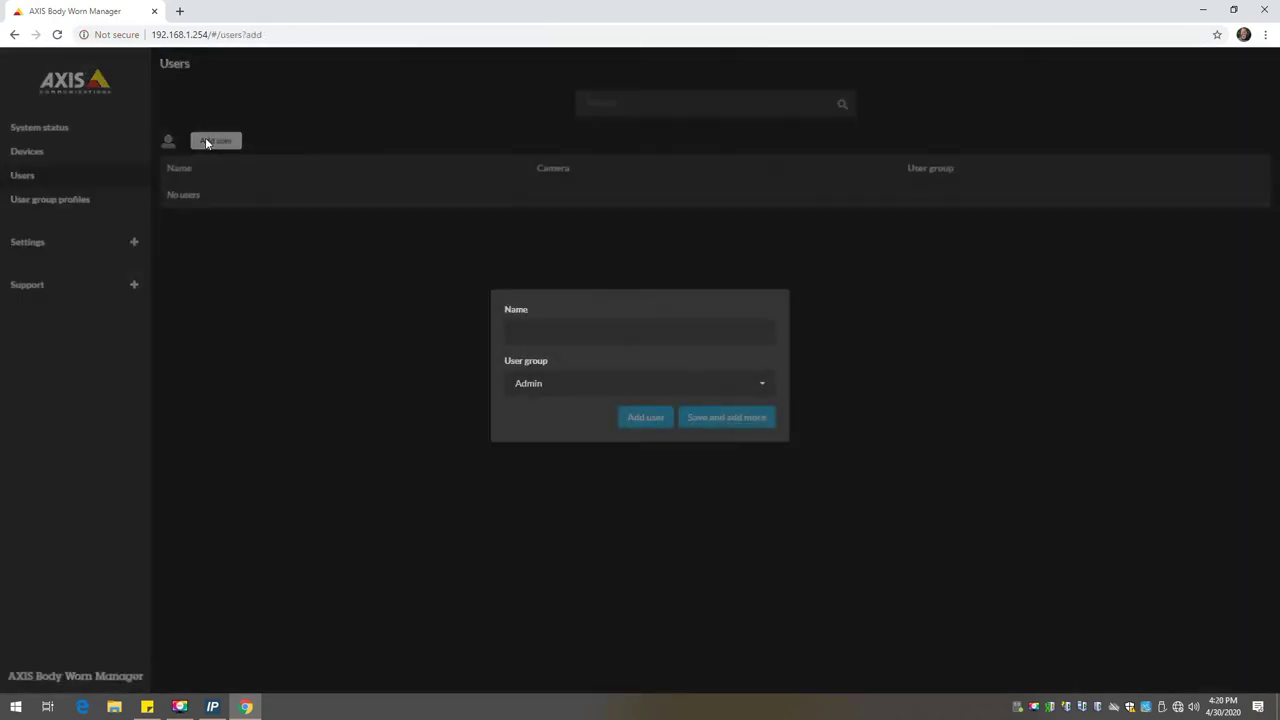
type("Steve")
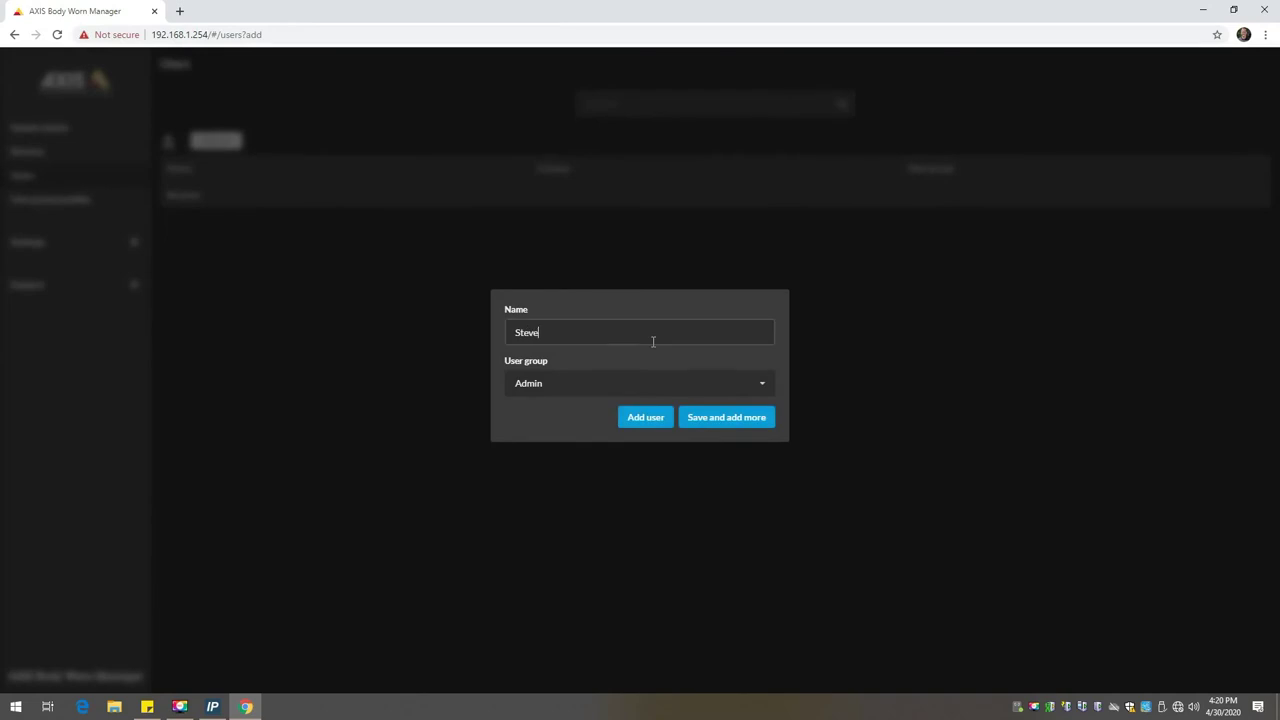
left_click(660, 416)
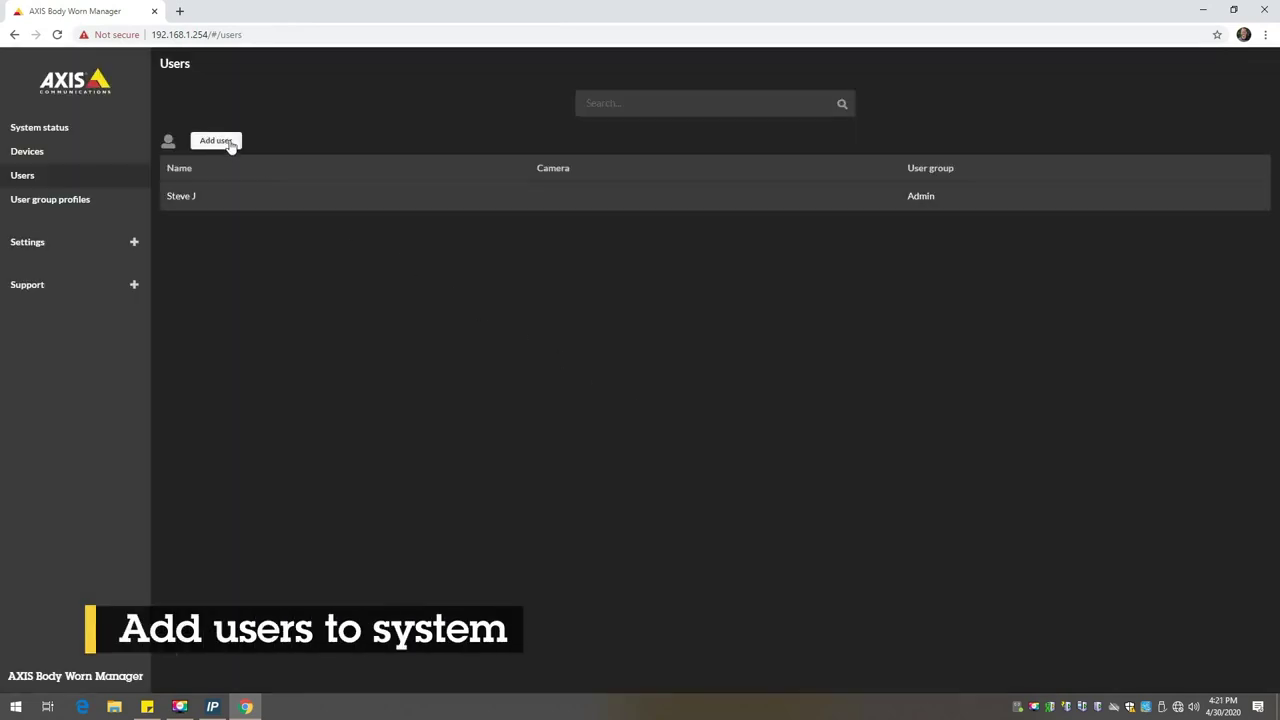
left_click(228, 140)
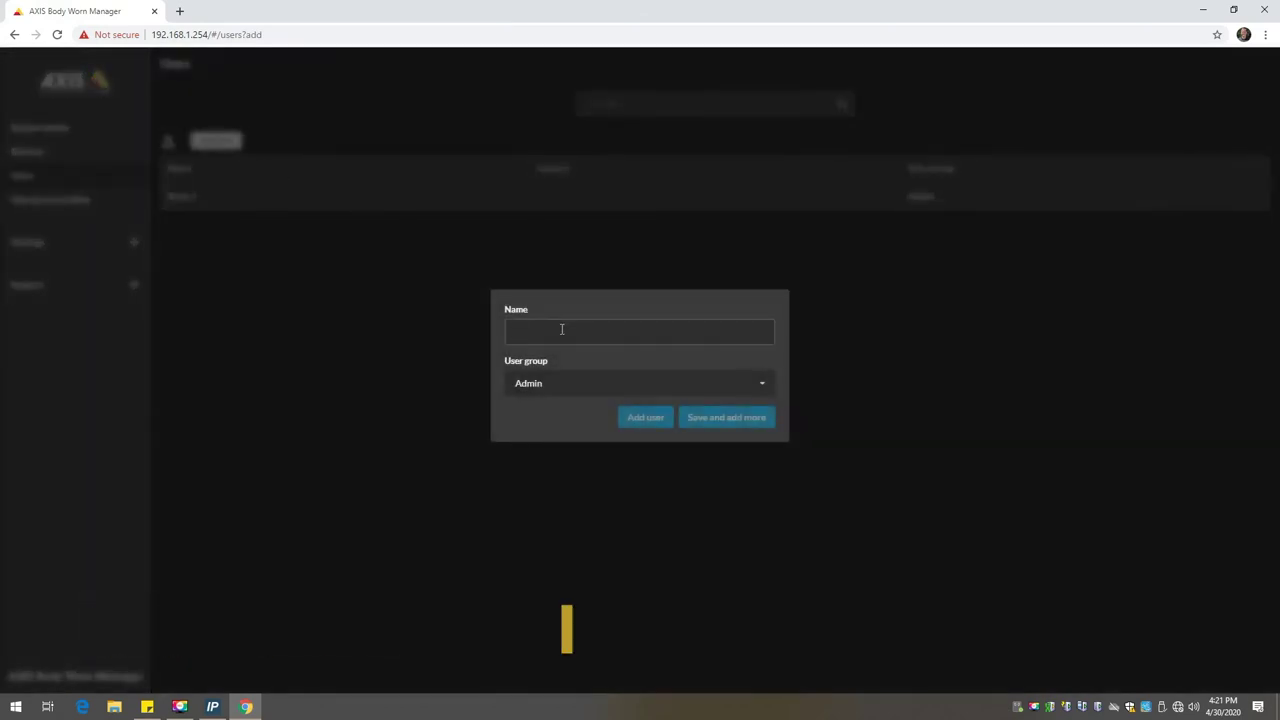
type("Dave B")
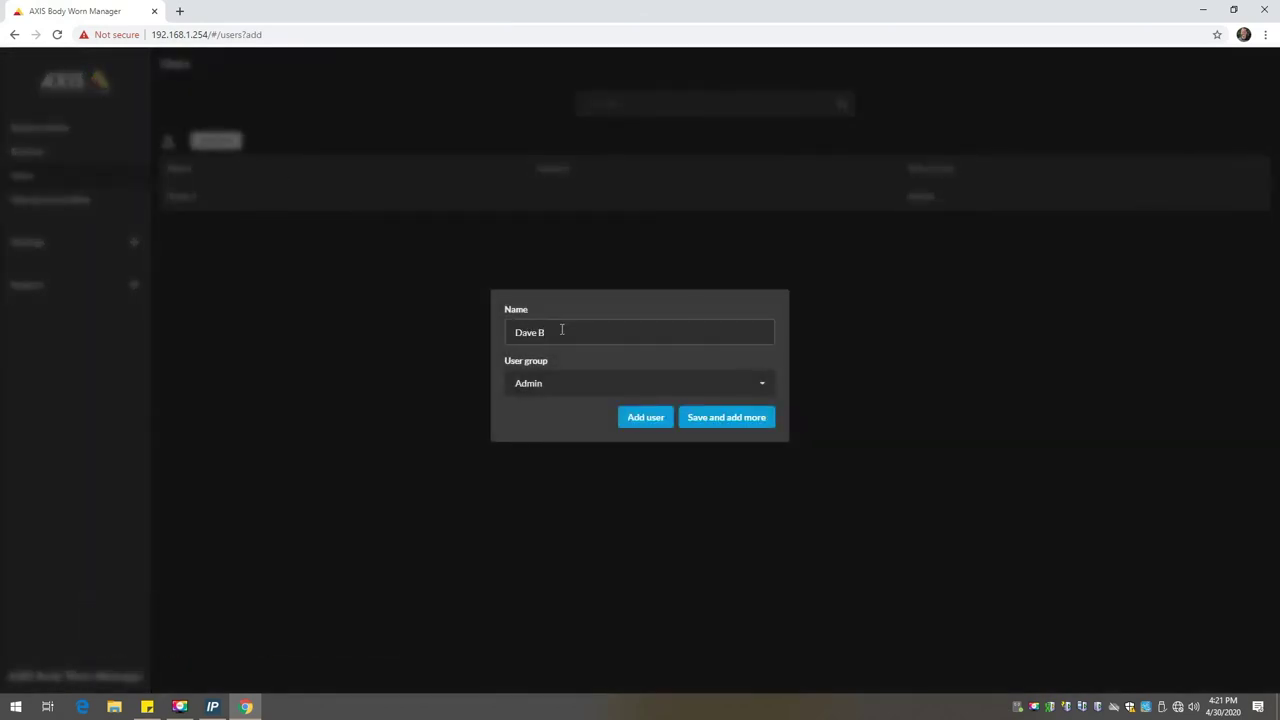
left_click(626, 416)
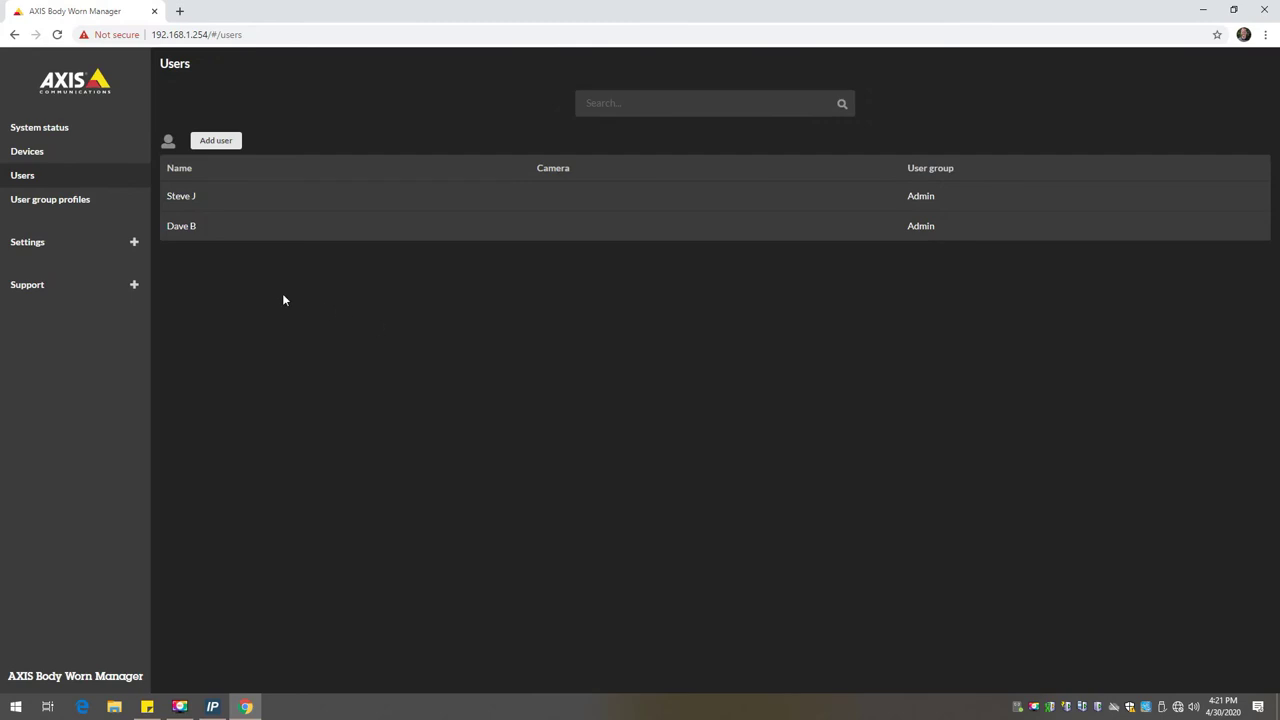
Step: Assign camera BWC-01 to the first user in Devices
left_click(33, 155)
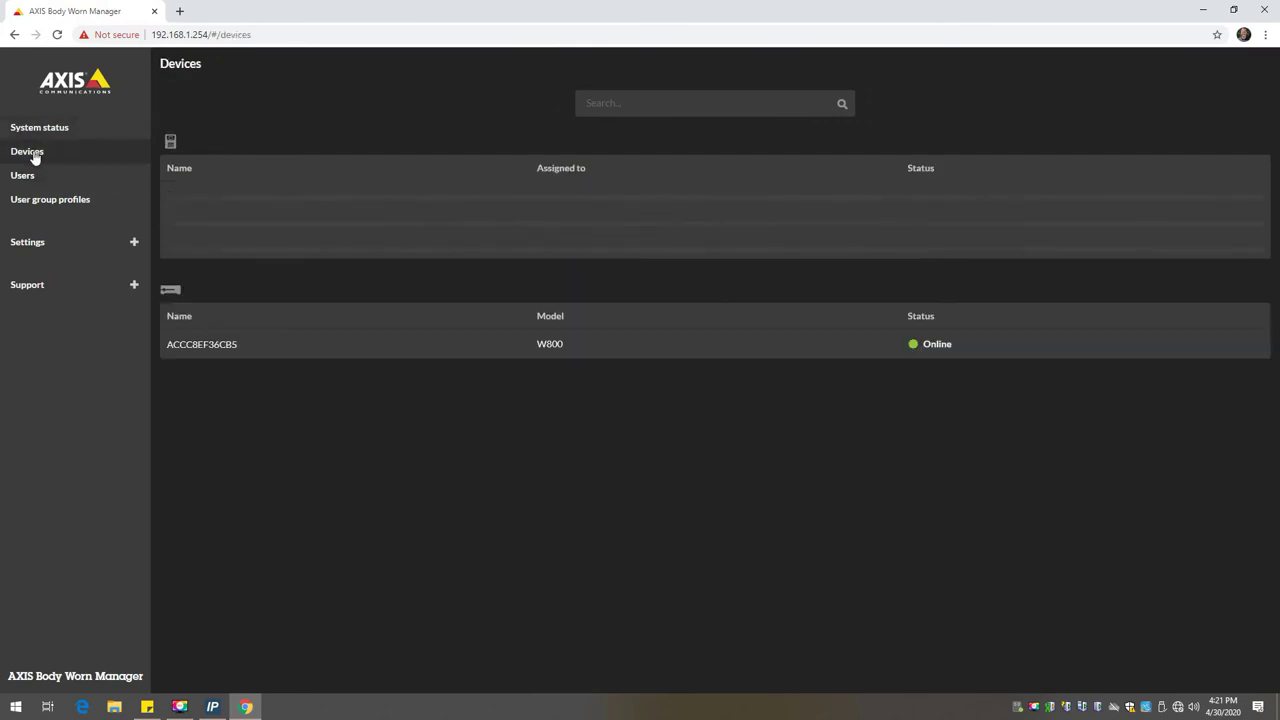
left_click(228, 196)
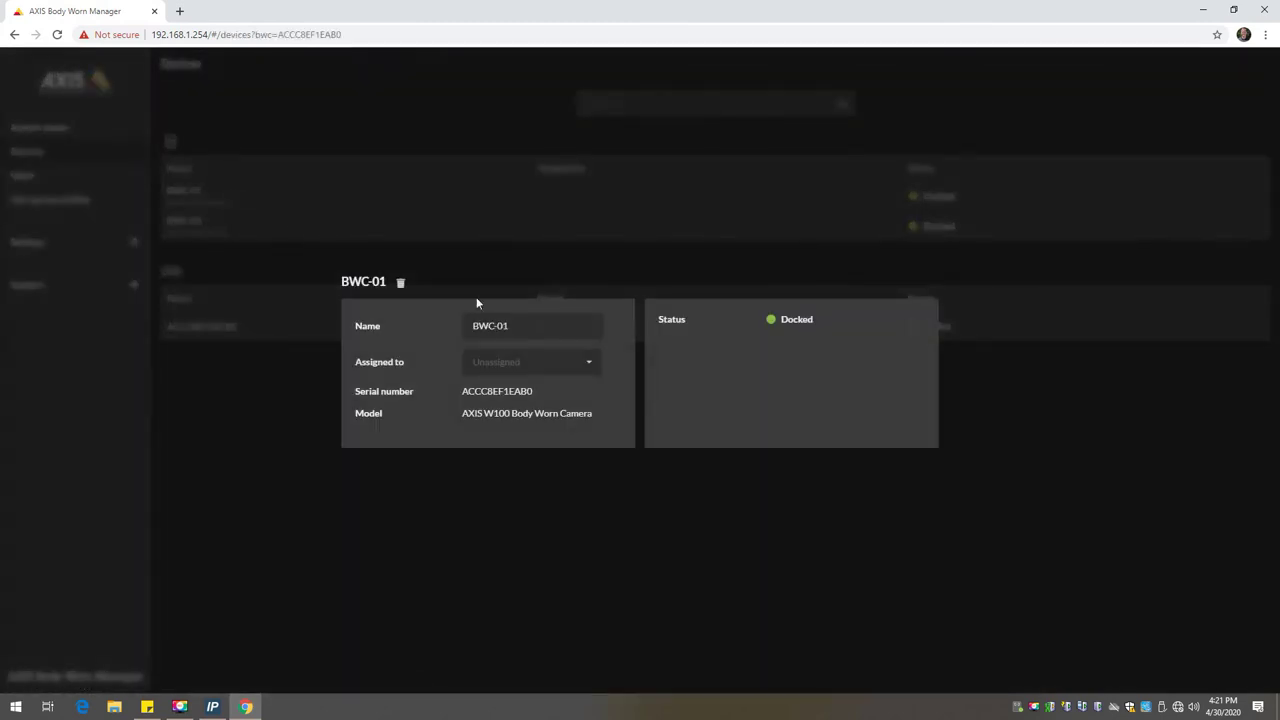
left_click(588, 367)
left_click(520, 409)
left_click(546, 474)
Step: Assign camera BWC-02 to the newly added user
left_click(570, 222)
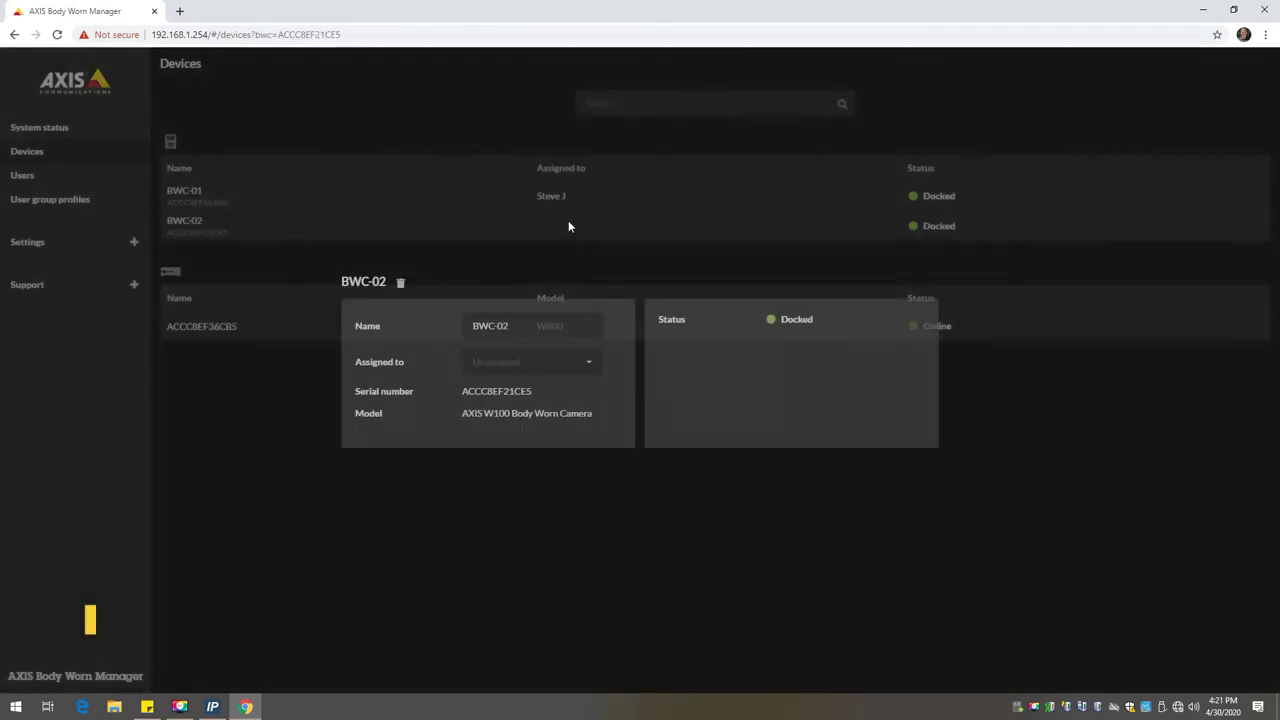
left_click(569, 361)
left_click(537, 411)
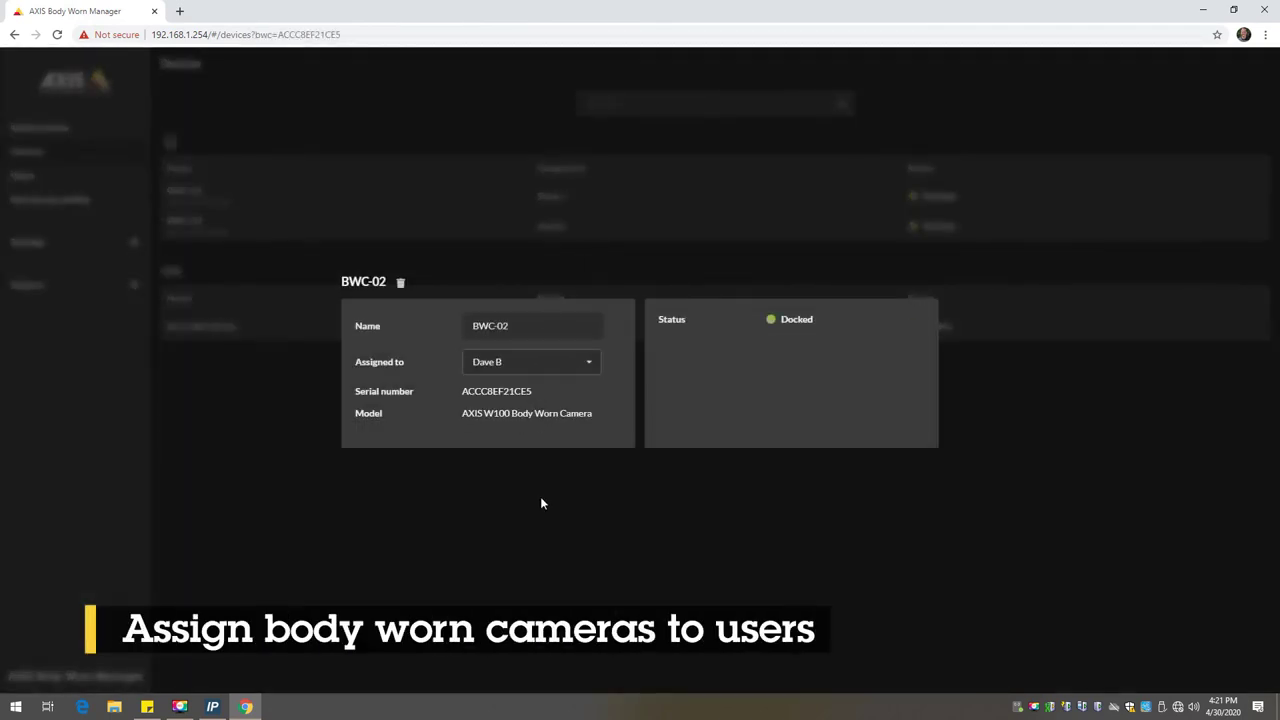
left_click(576, 478)
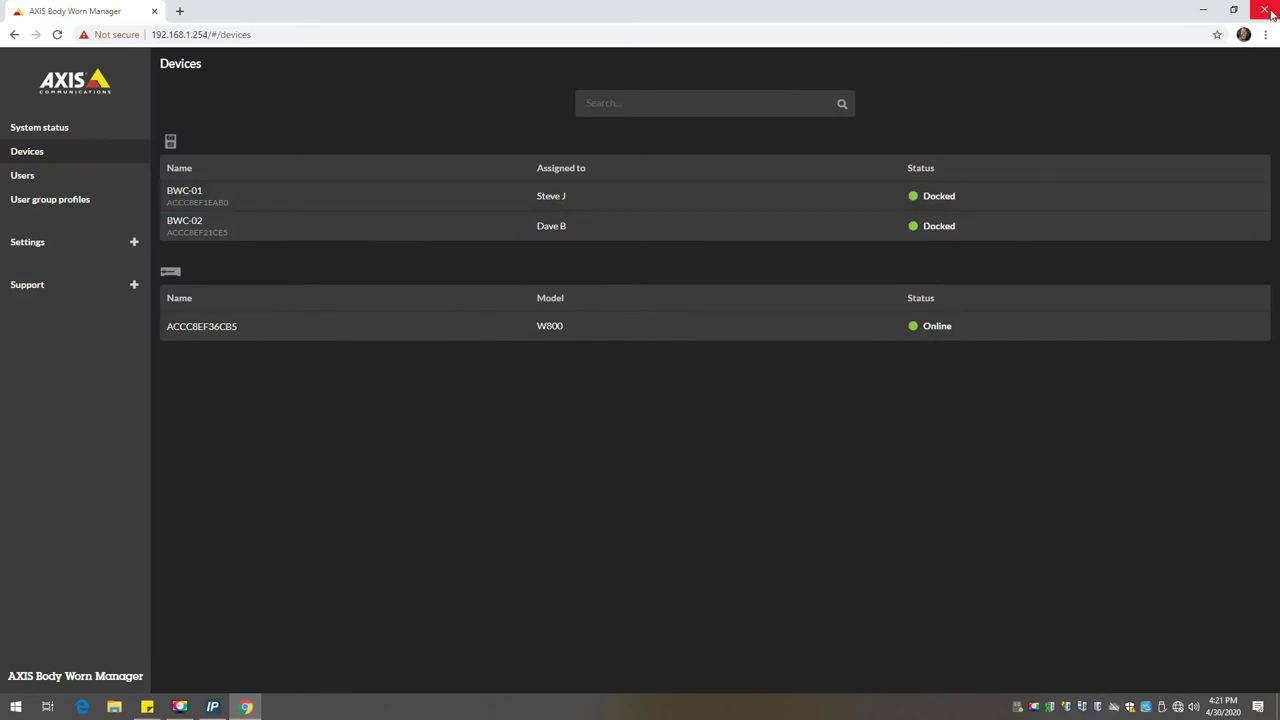
left_click(1203, 10)
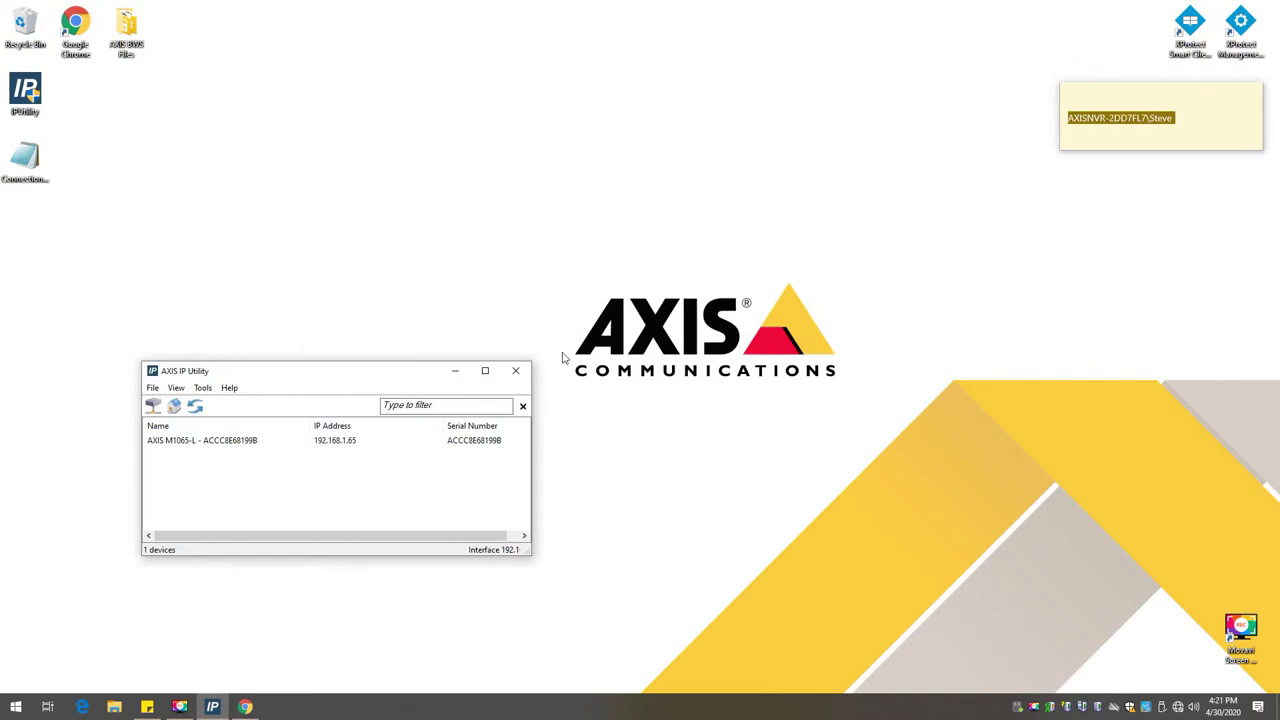
Step: Log in to Management Client and confirm the recording server lists both body worn user cameras
left_click(515, 370)
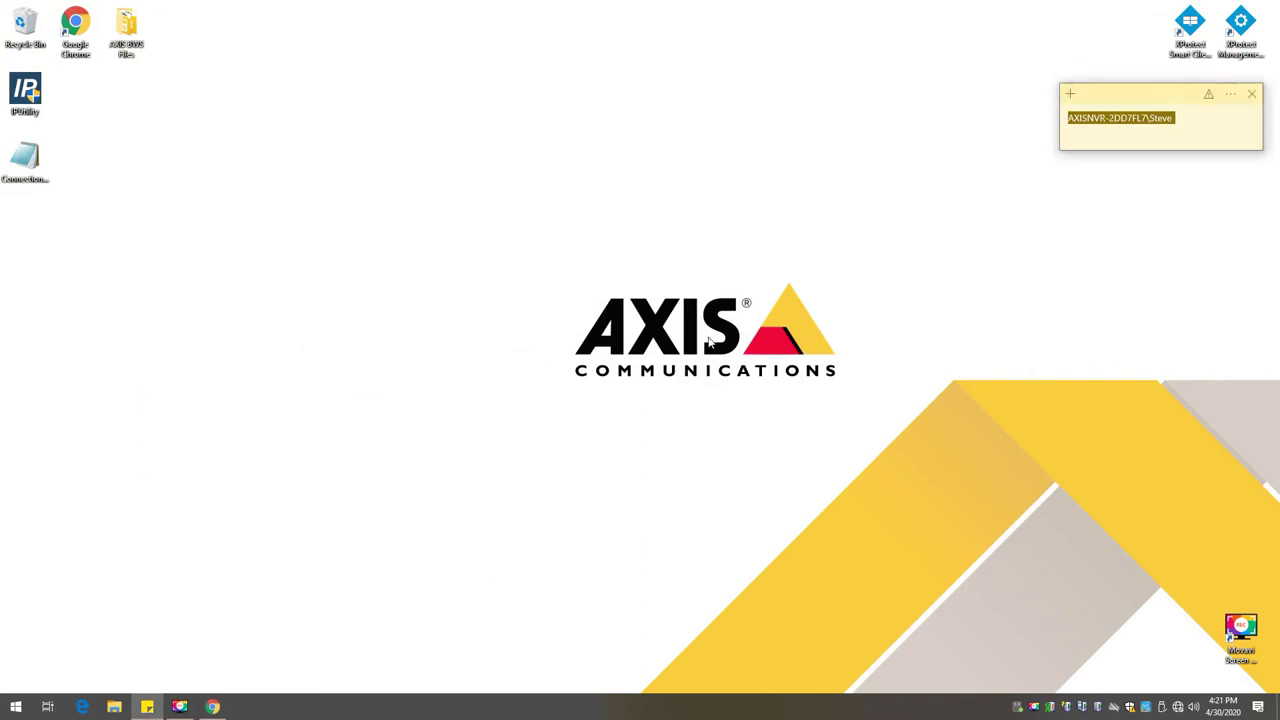
left_click(1242, 22)
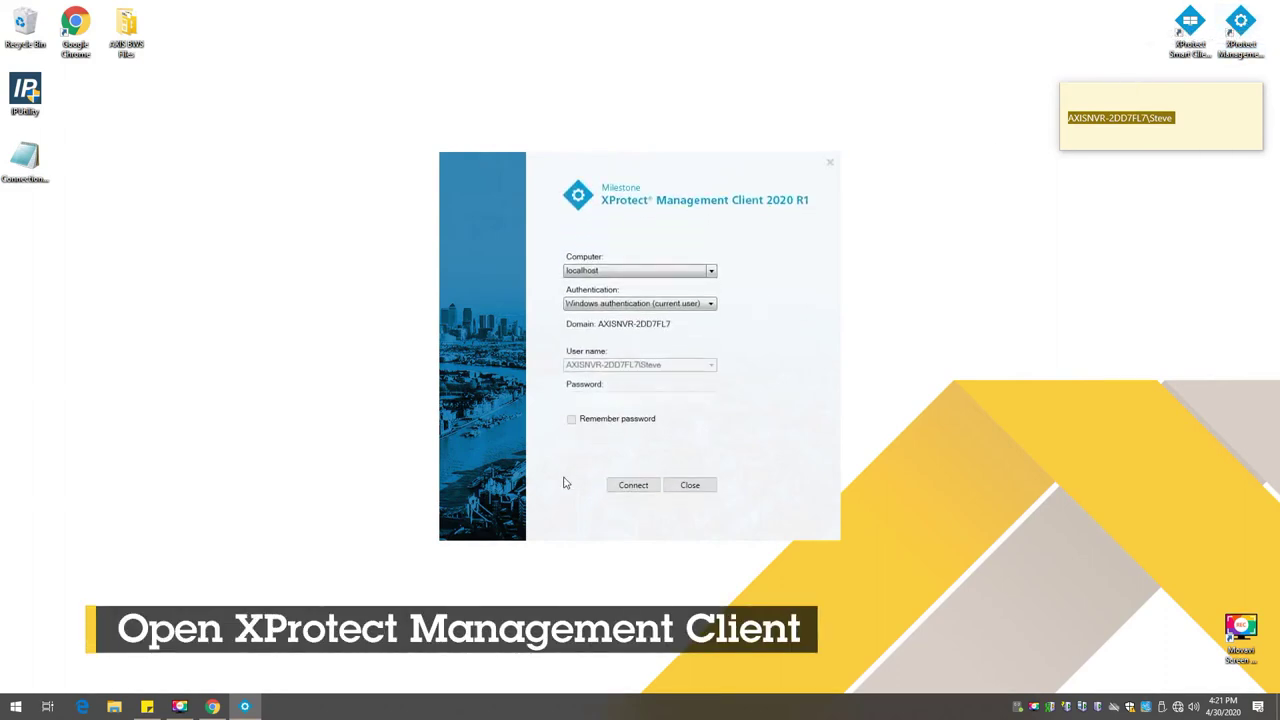
left_click(634, 486)
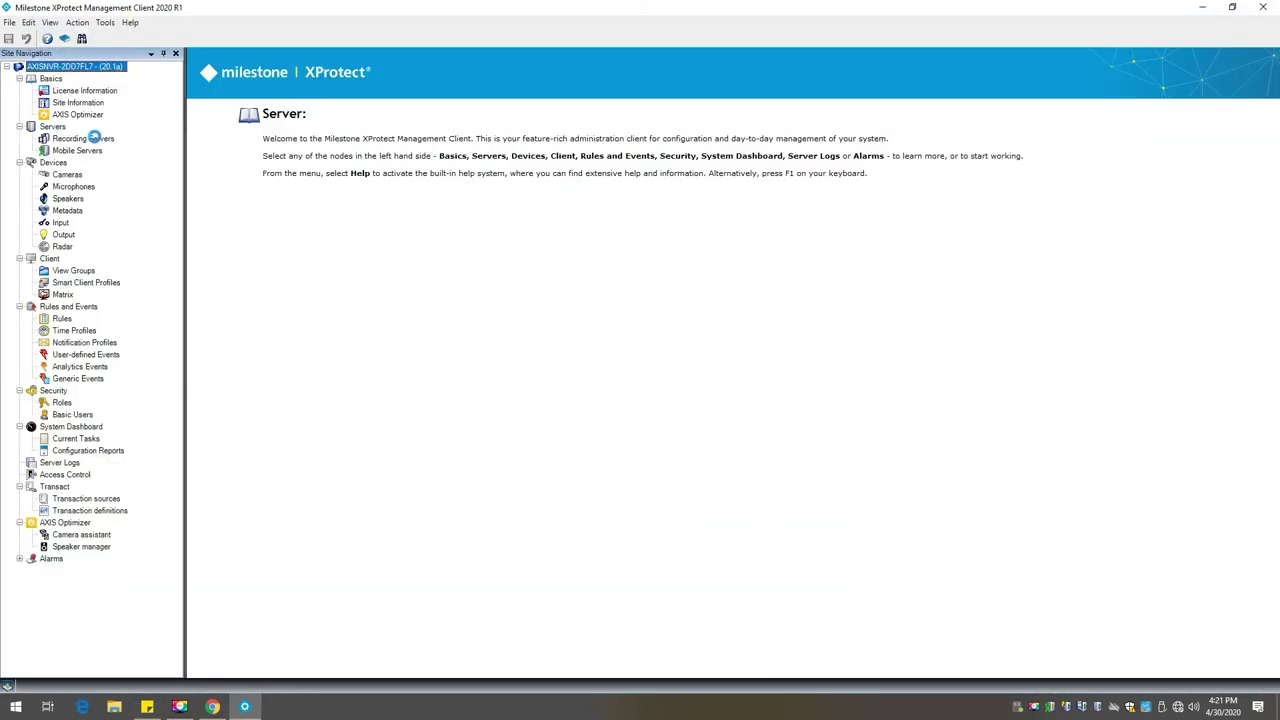
left_click(90, 138)
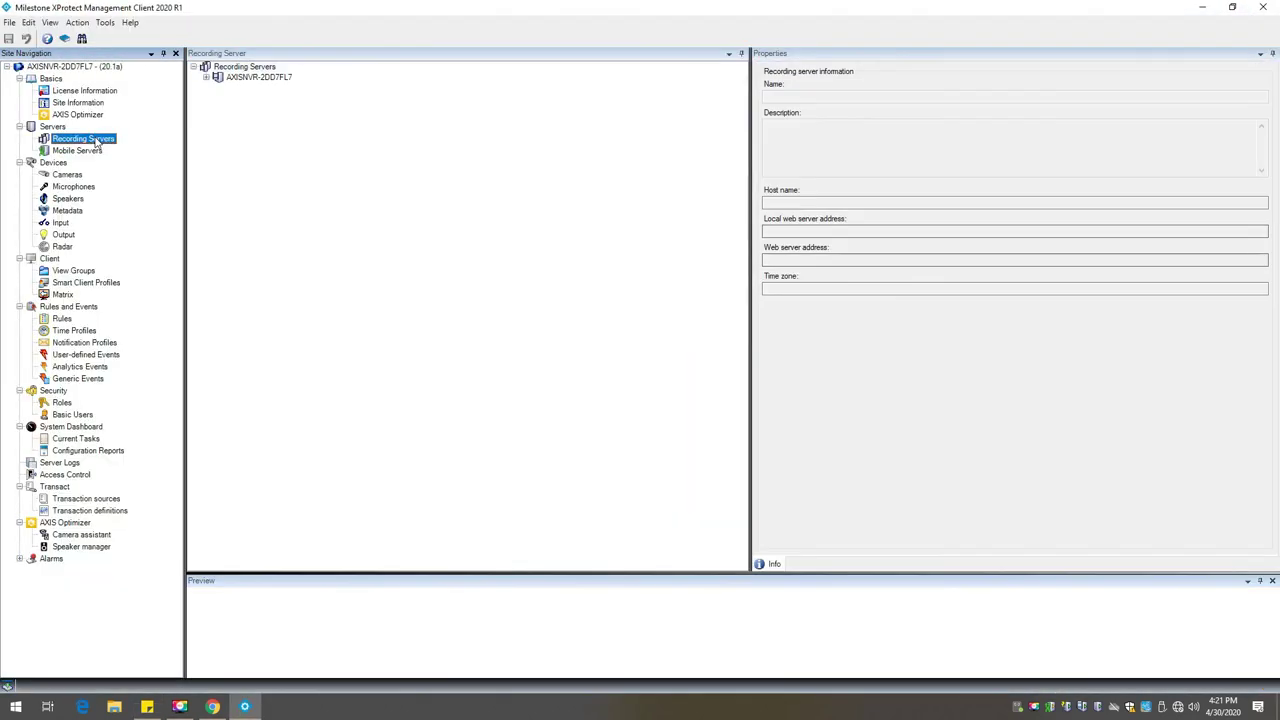
left_click(206, 78)
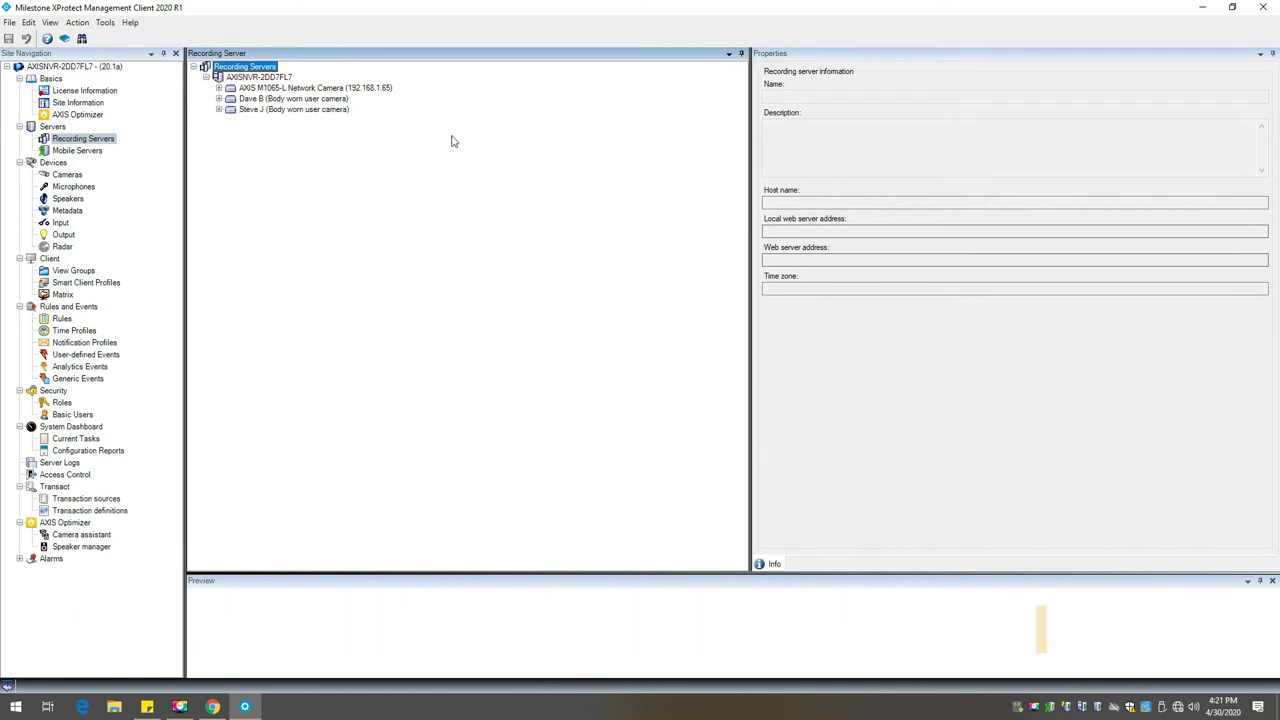
left_click(1202, 8)
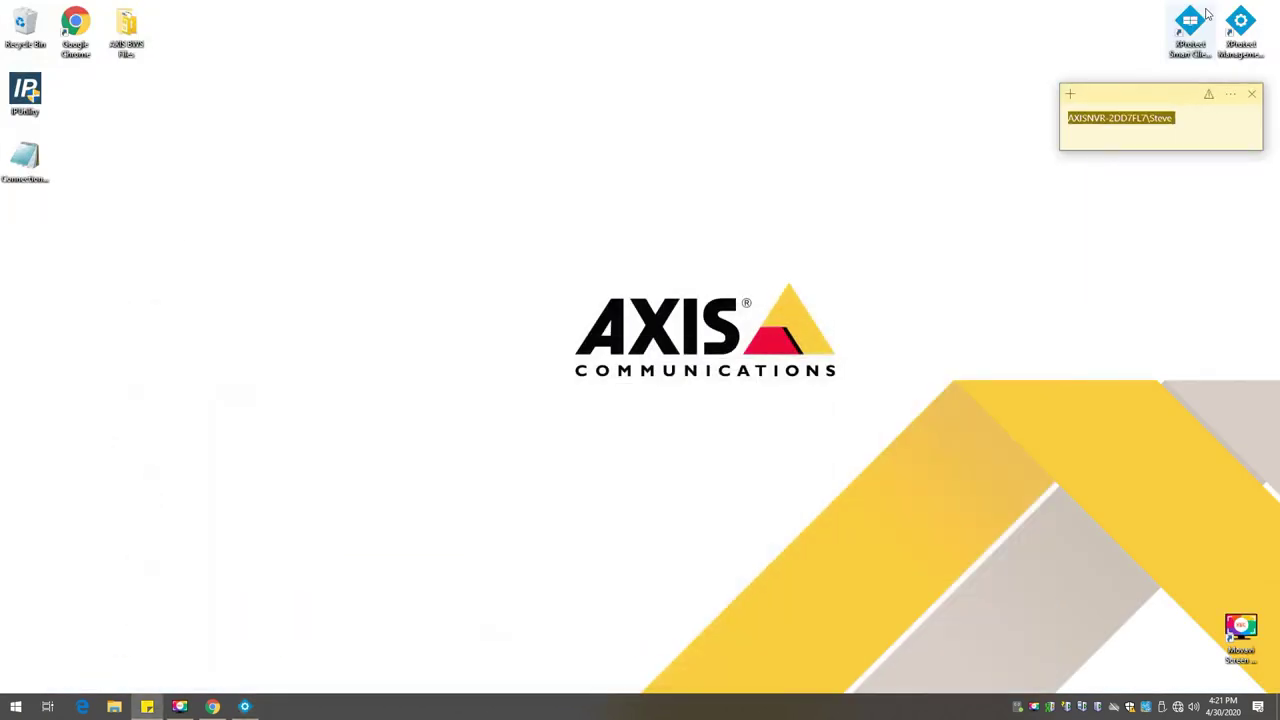
Step: Log in to Smart Client, select the Axis BWS view, expand the camera groups, and enter Setup mode
double_click(1193, 27)
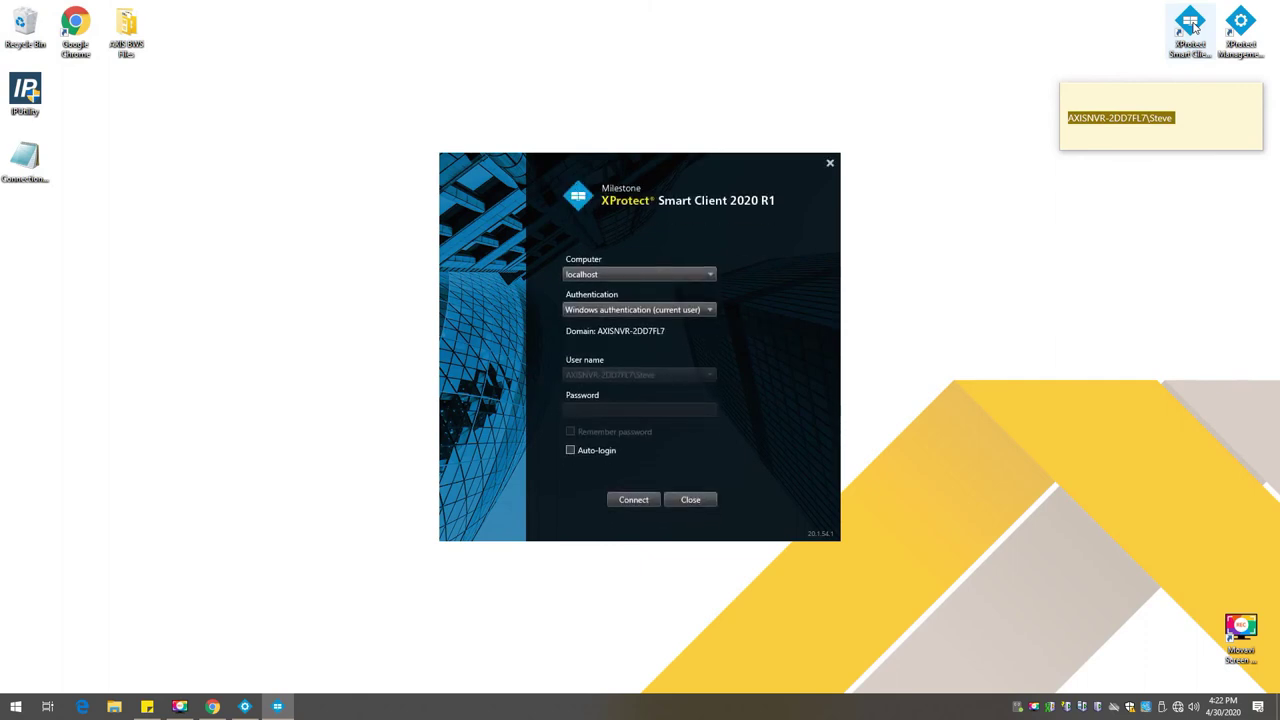
left_click(632, 498)
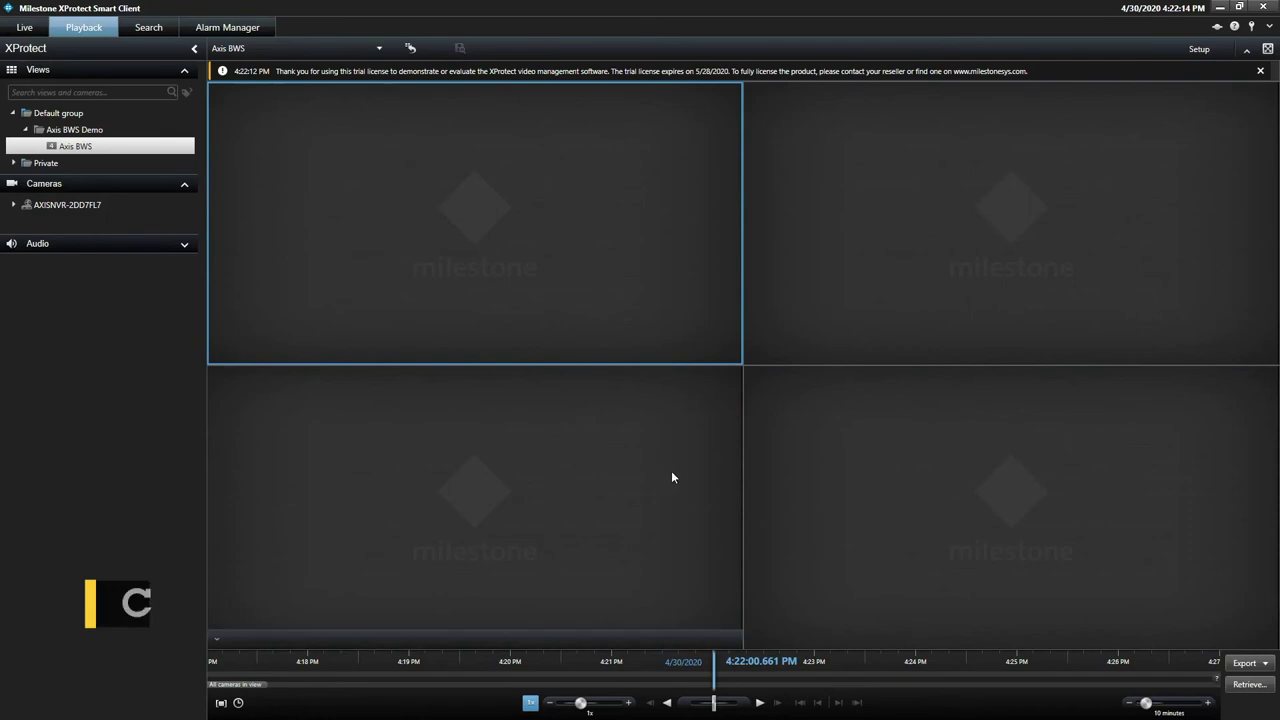
left_click(71, 150)
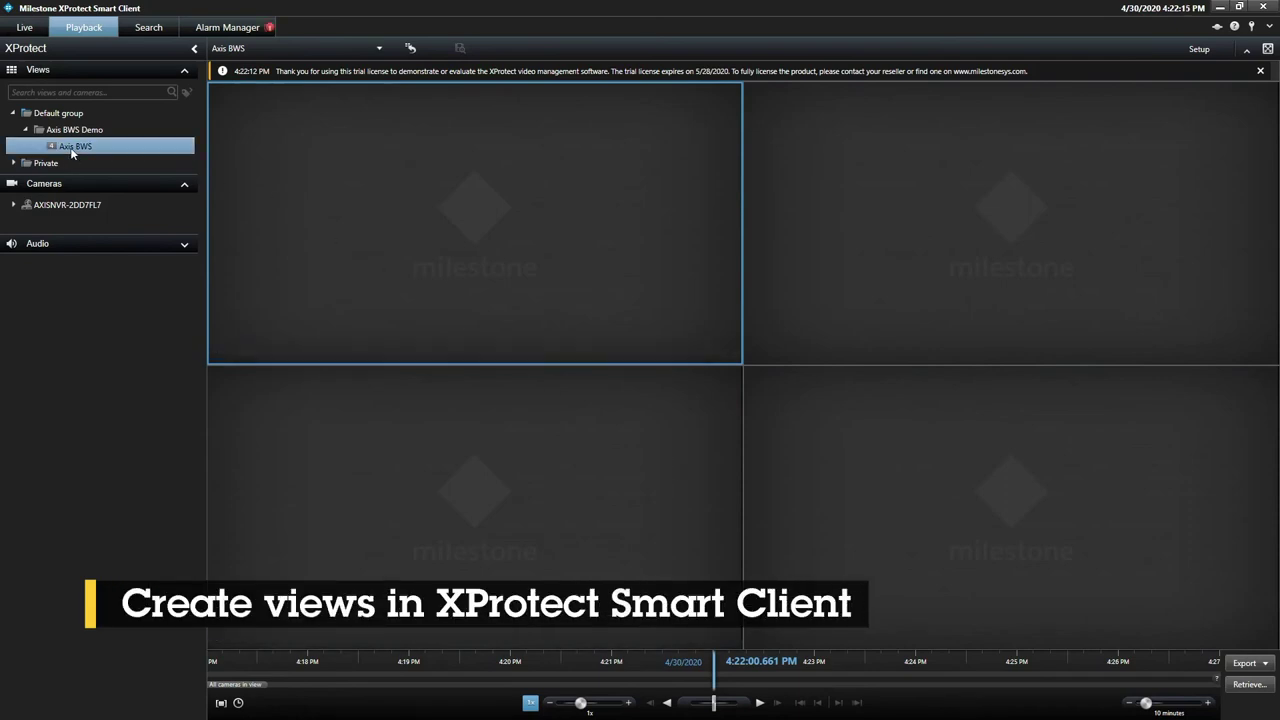
left_click(16, 206)
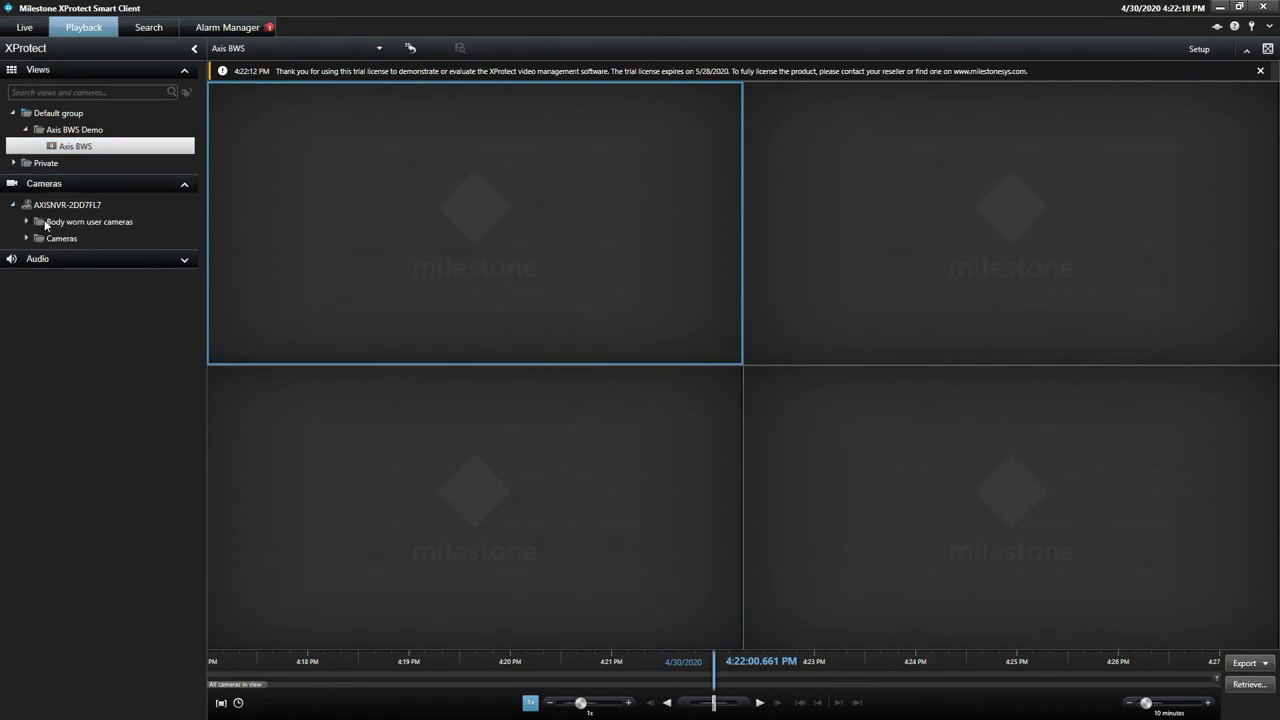
left_click(27, 222)
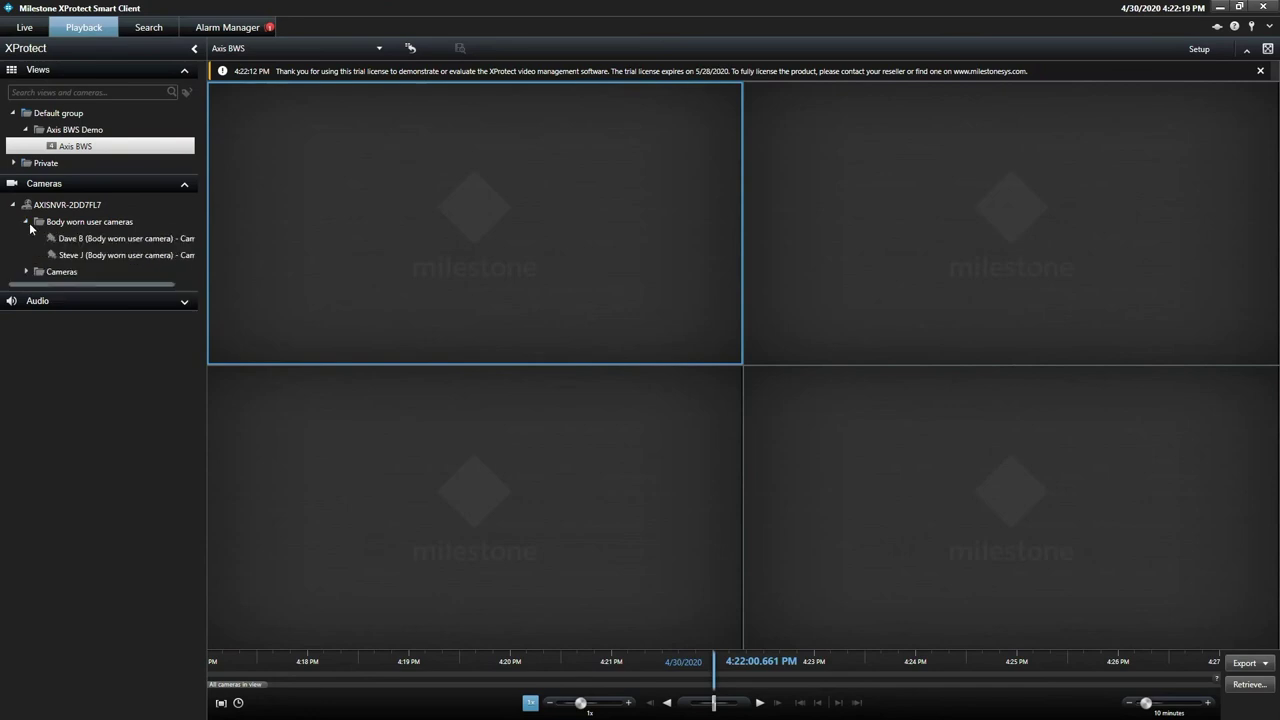
left_click(28, 271)
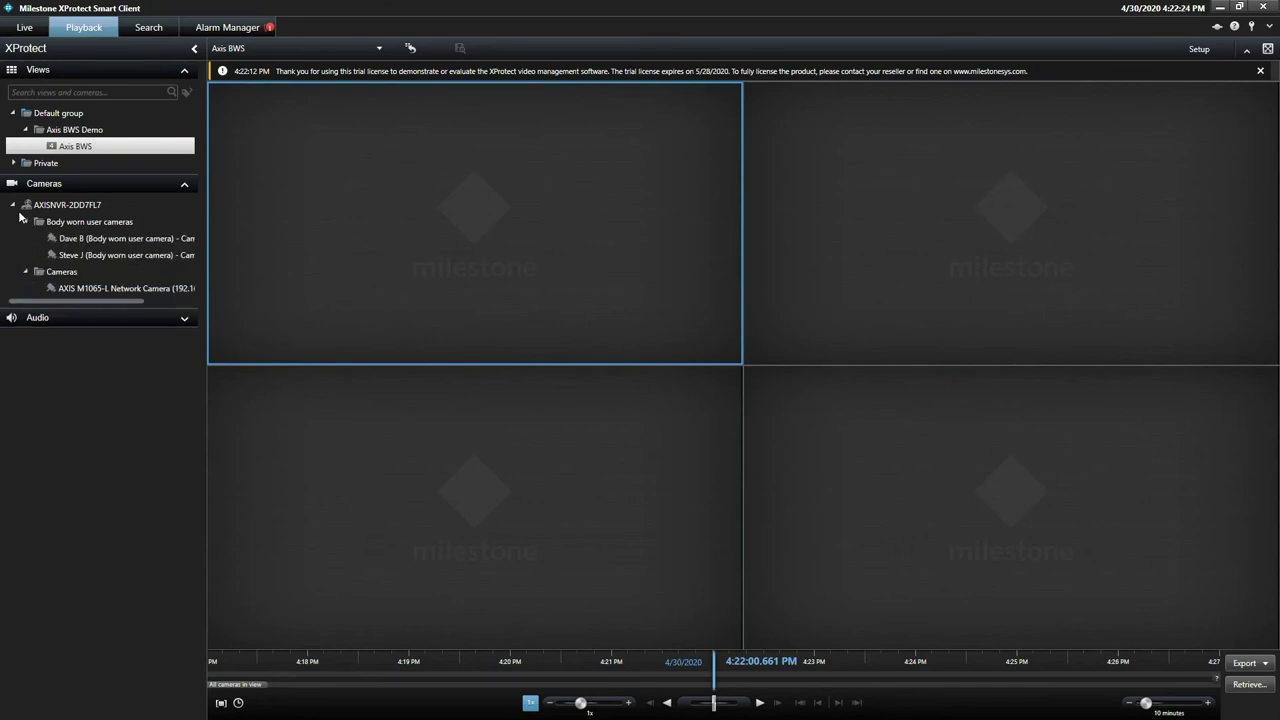
left_click(1214, 49)
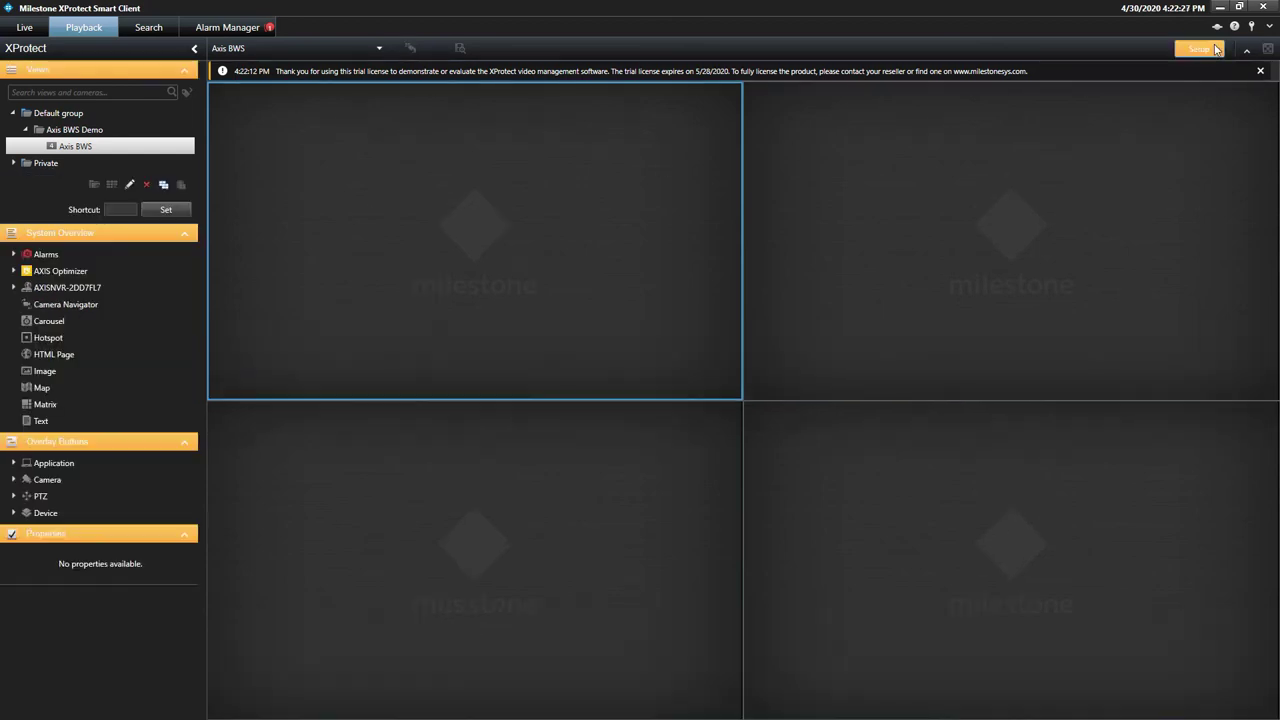
Step: Embed an AXIS Optimizer web view of 192.168.1.254 in the top-left pane
left_click(13, 271)
left_click_drag(62, 304, 364, 273)
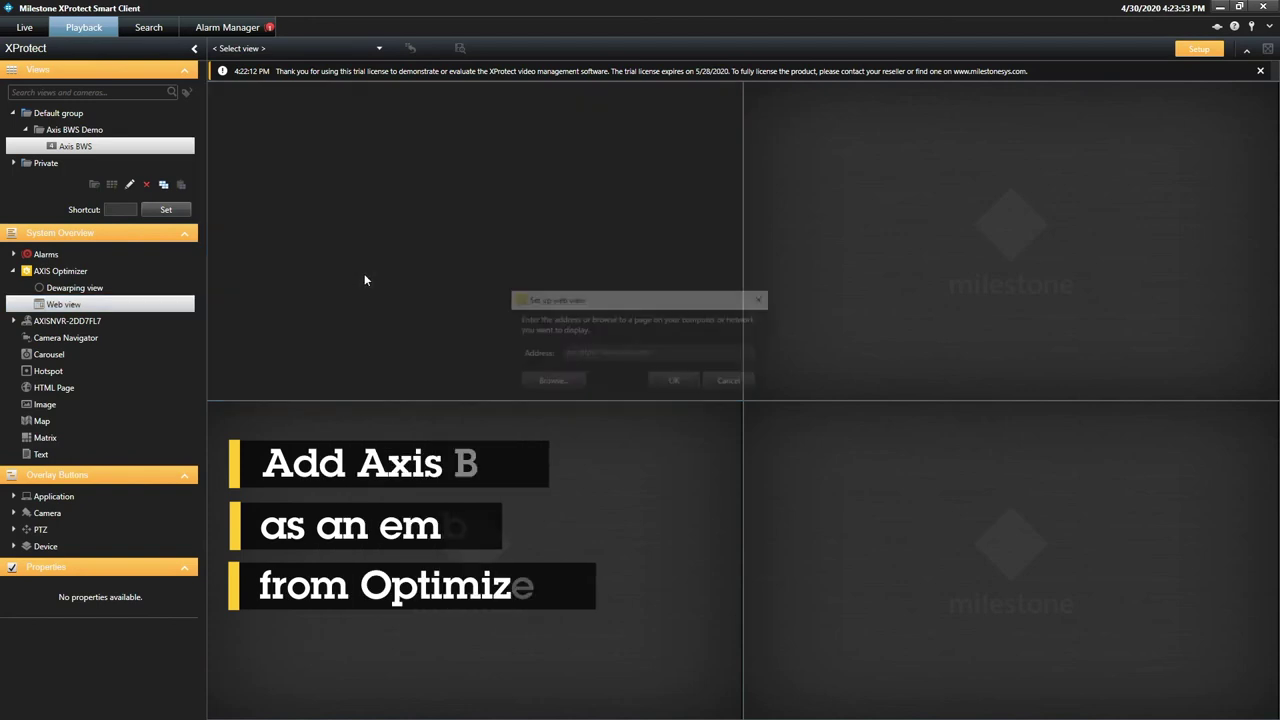
left_click(671, 357)
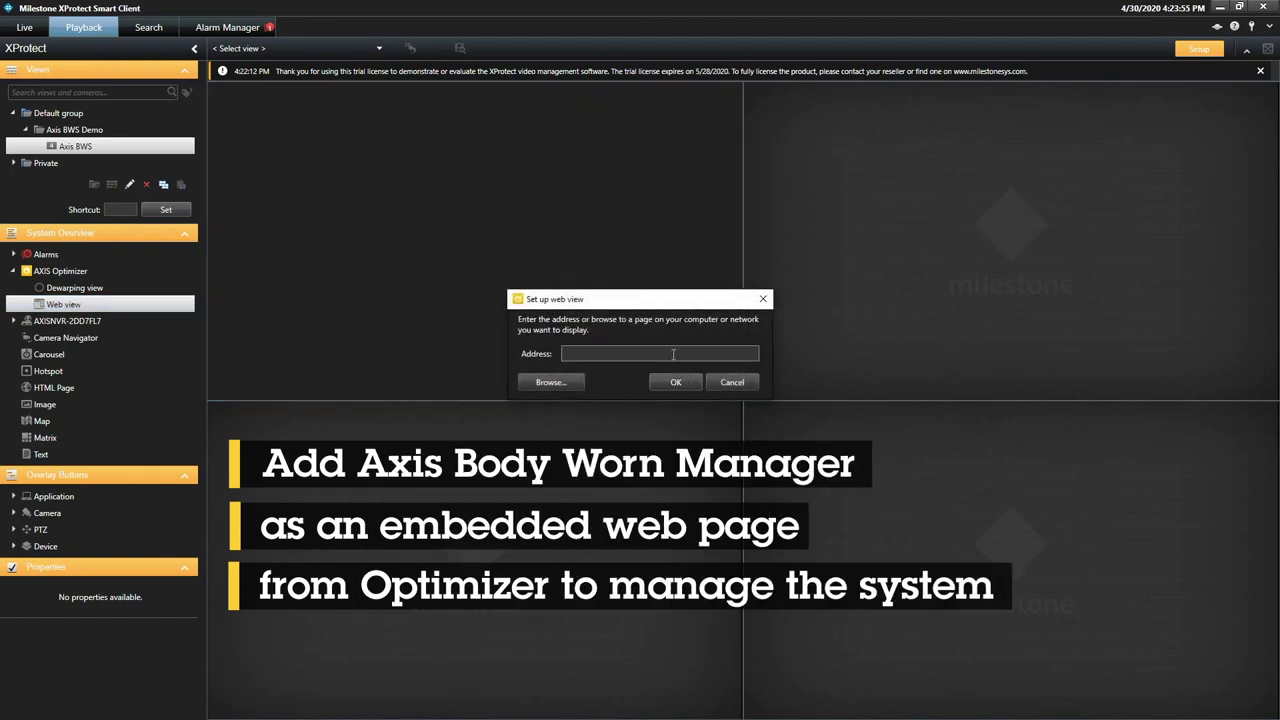
type("192.168")
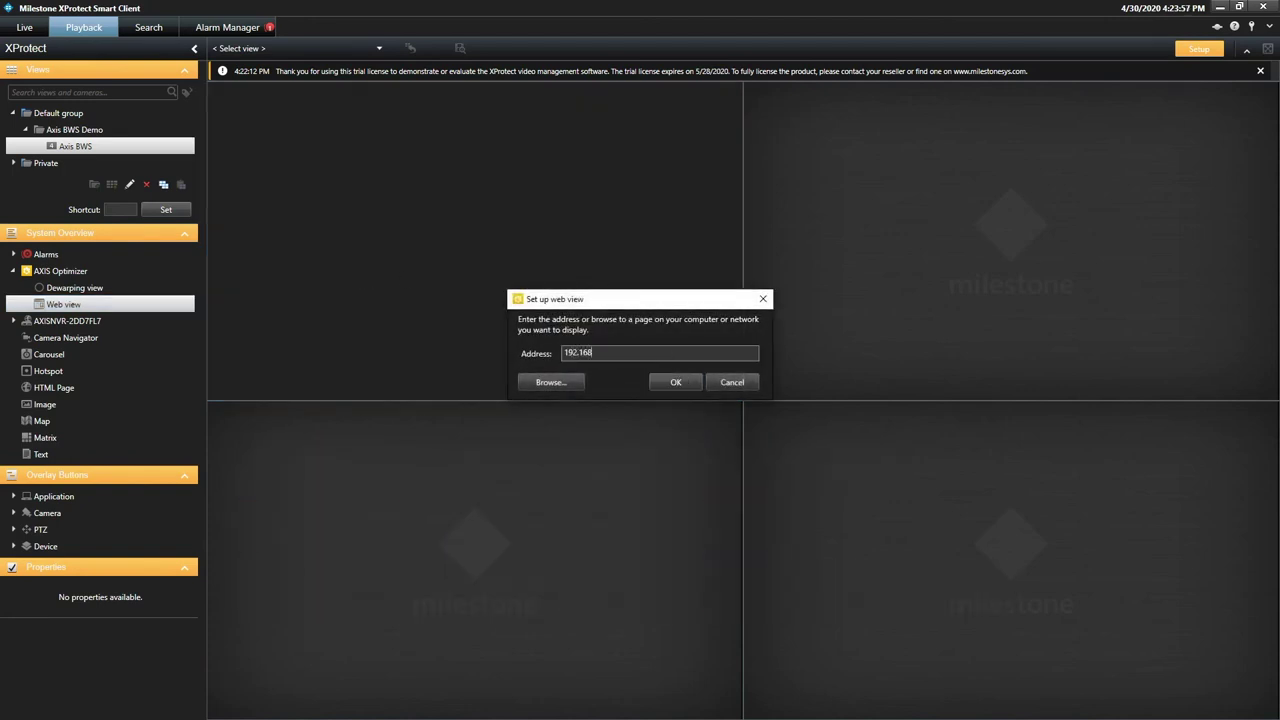
type(".1.254")
left_click(680, 383)
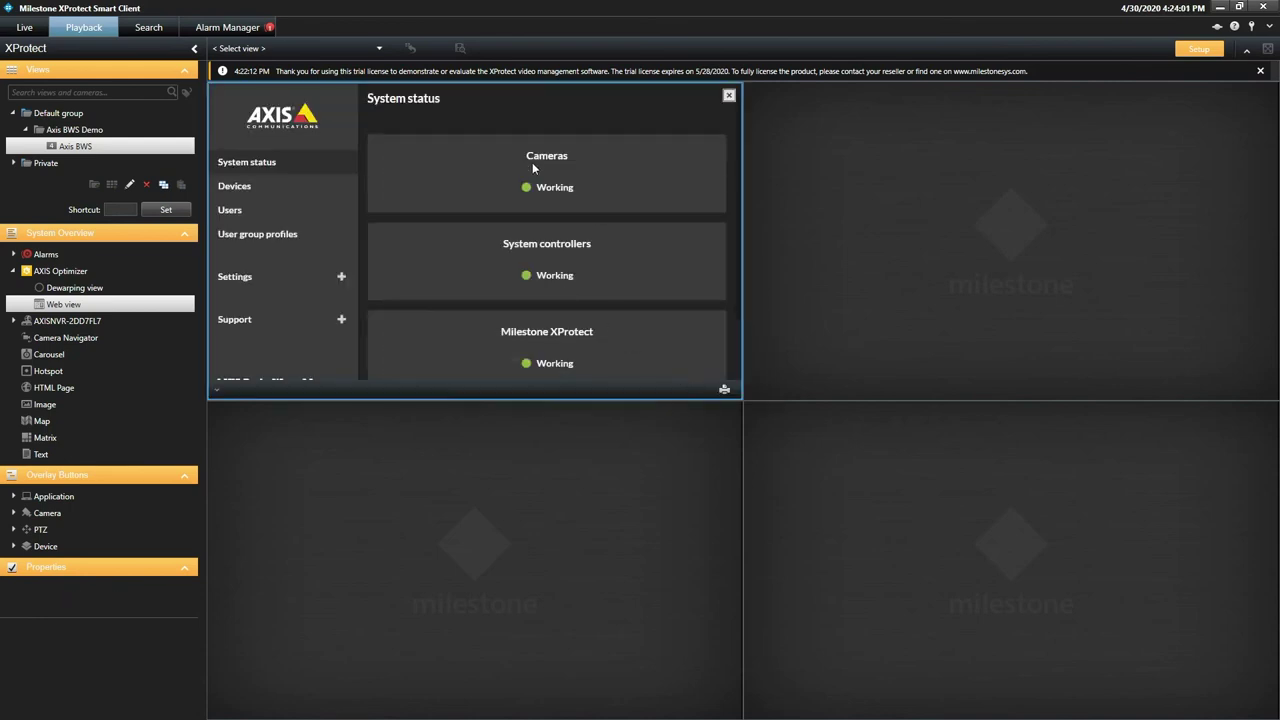
Step: Place the two body worn user cameras in the bottom-left and bottom-right panes
left_click(13, 321)
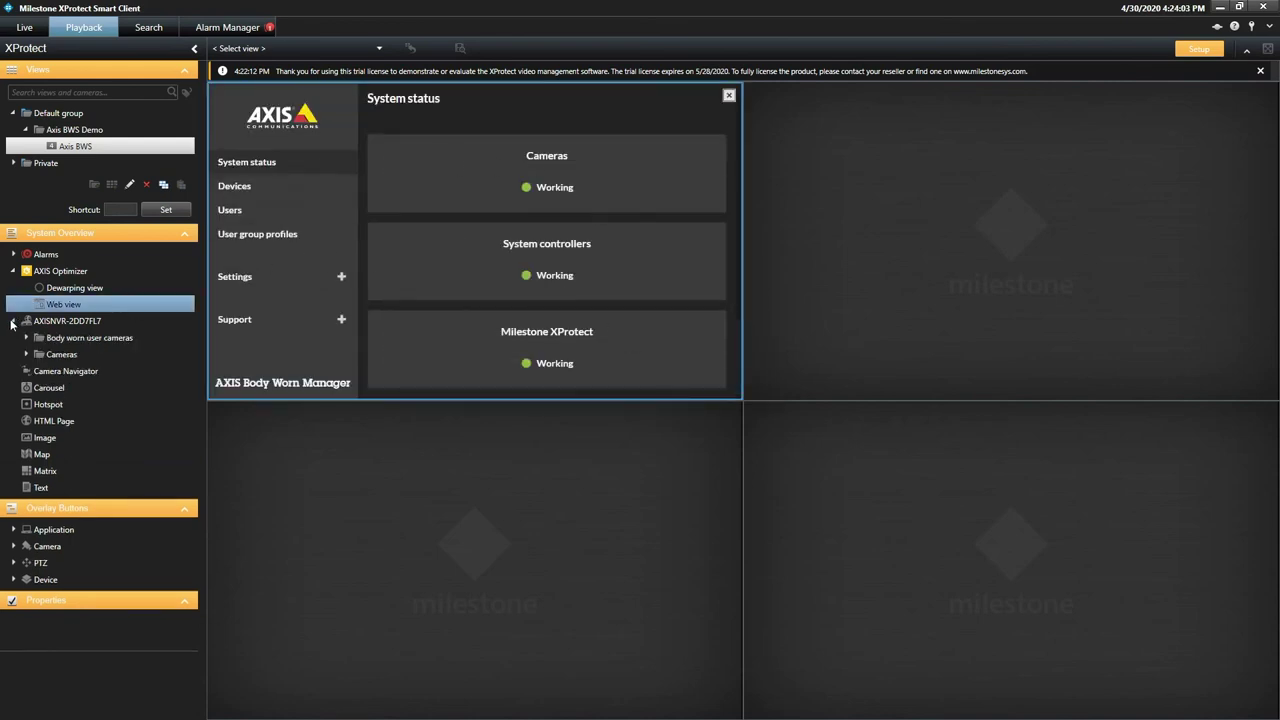
left_click(26, 338)
left_click_drag(68, 356, 415, 549)
left_click_drag(100, 371, 1117, 646)
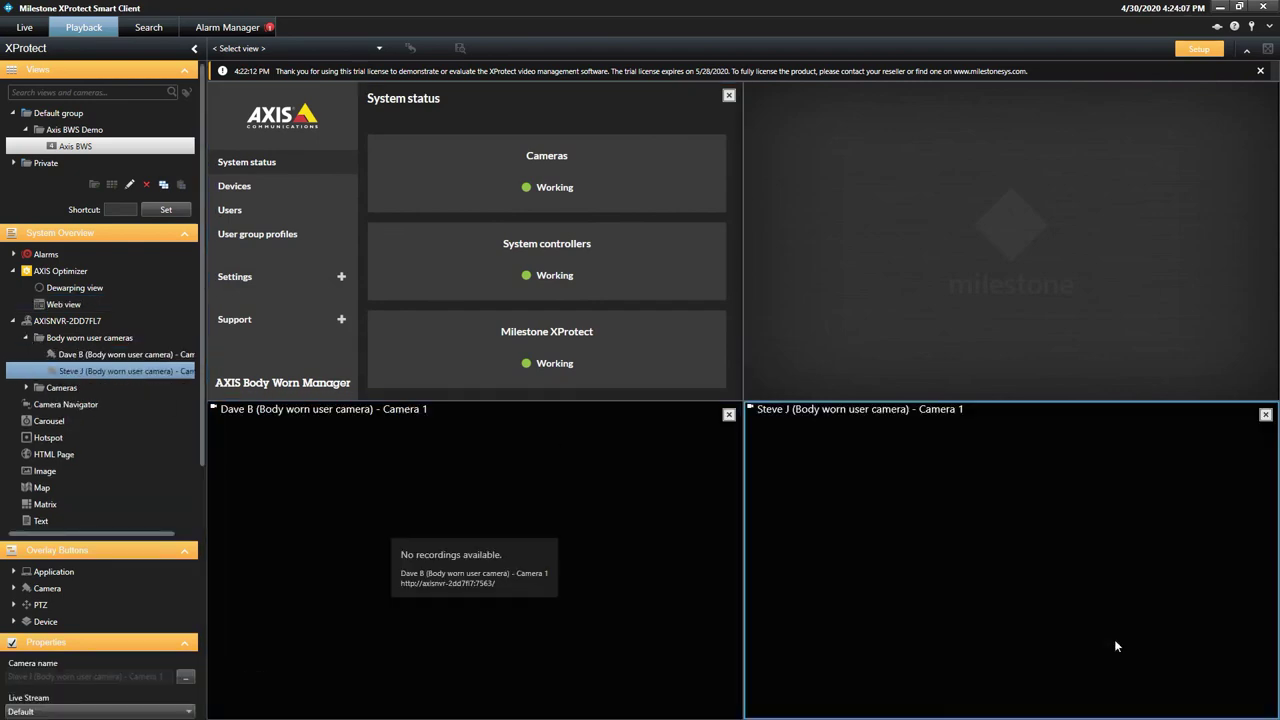
Step: Put the AXIS M1065-L camera in the top-right pane, exit Setup, and view the layout live
left_click(26, 388)
left_click_drag(66, 406, 905, 242)
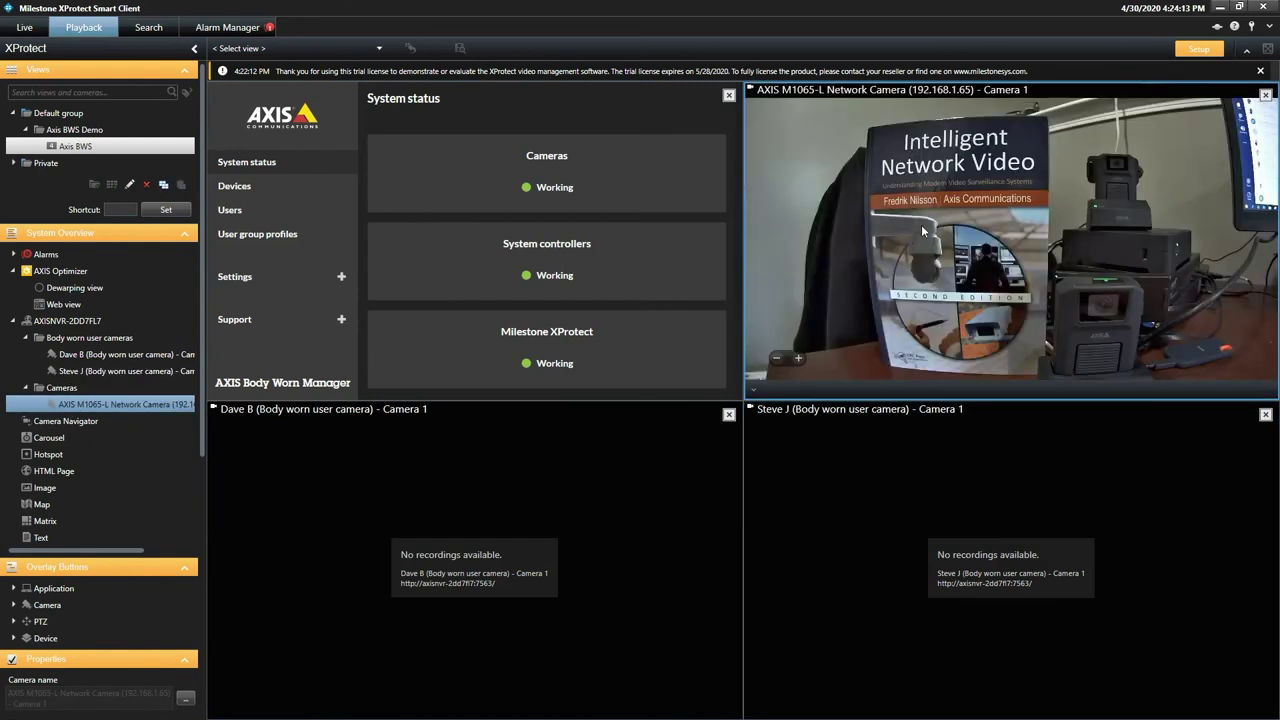
left_click(1199, 49)
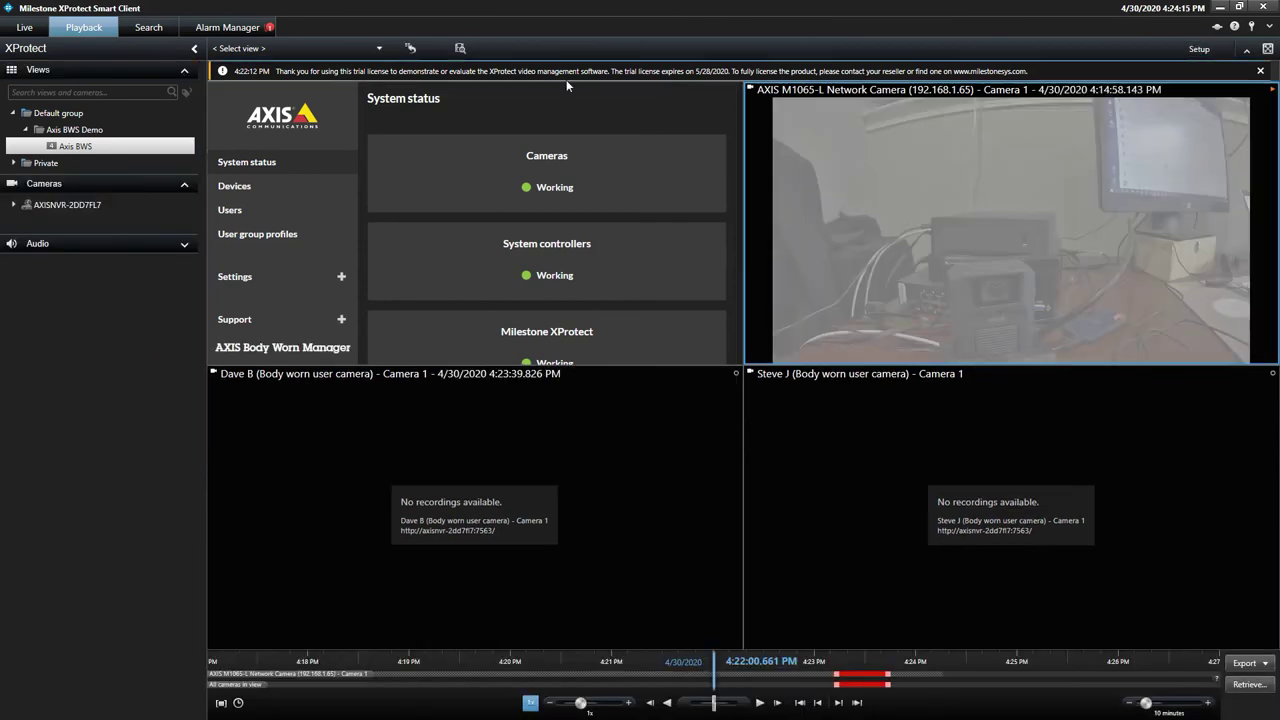
left_click(24, 27)
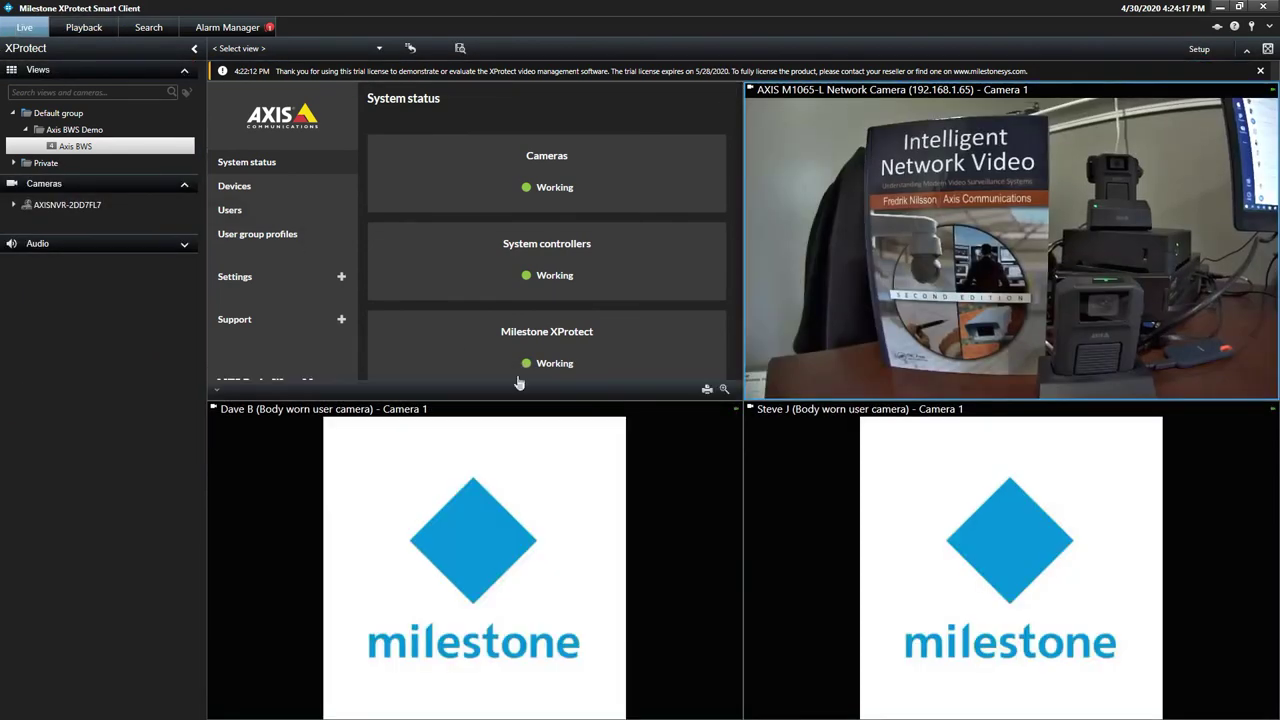